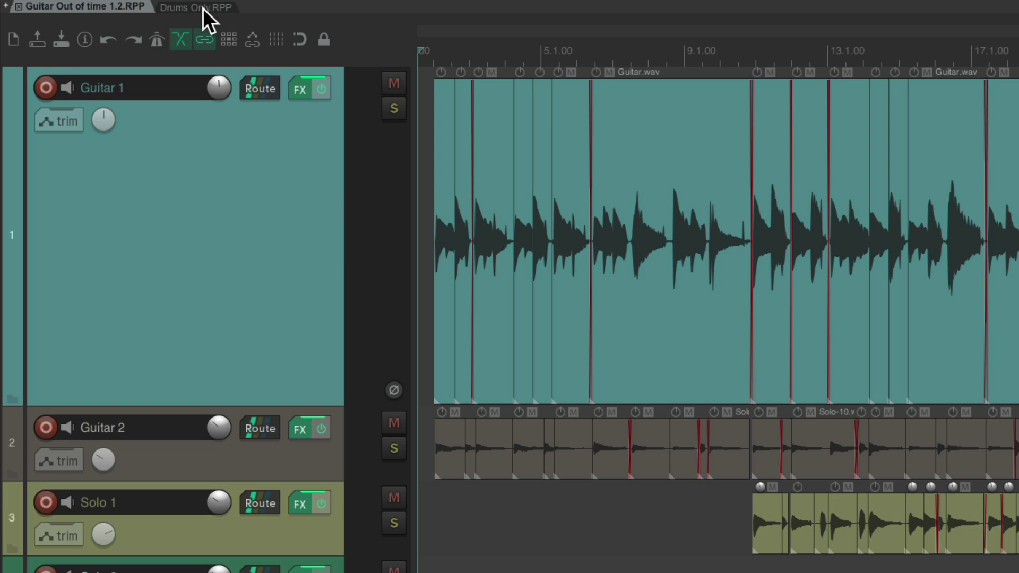
Switch to the Drums Only.RPP project and audition its drum track from the start
click(203, 8)
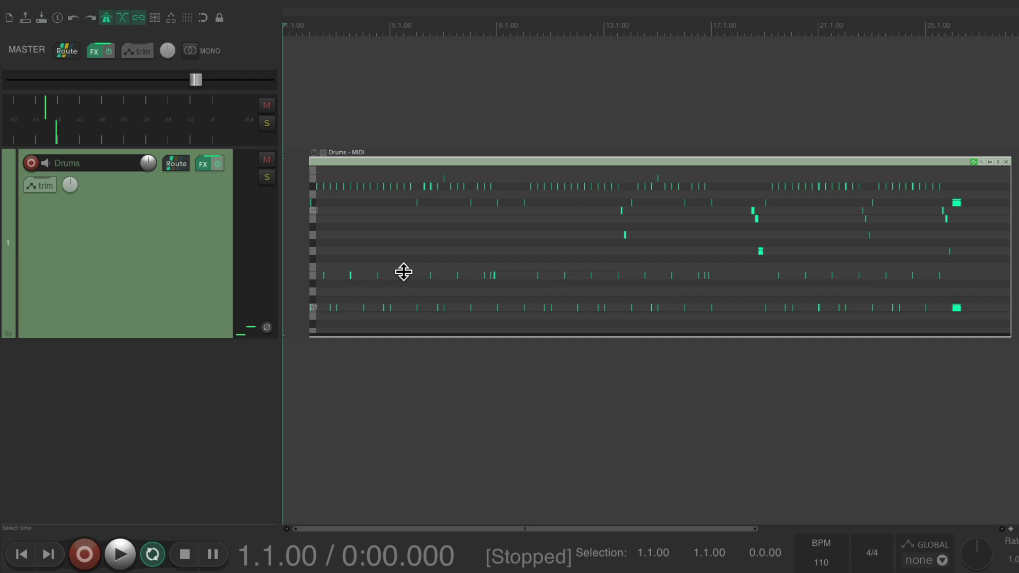
key(space)
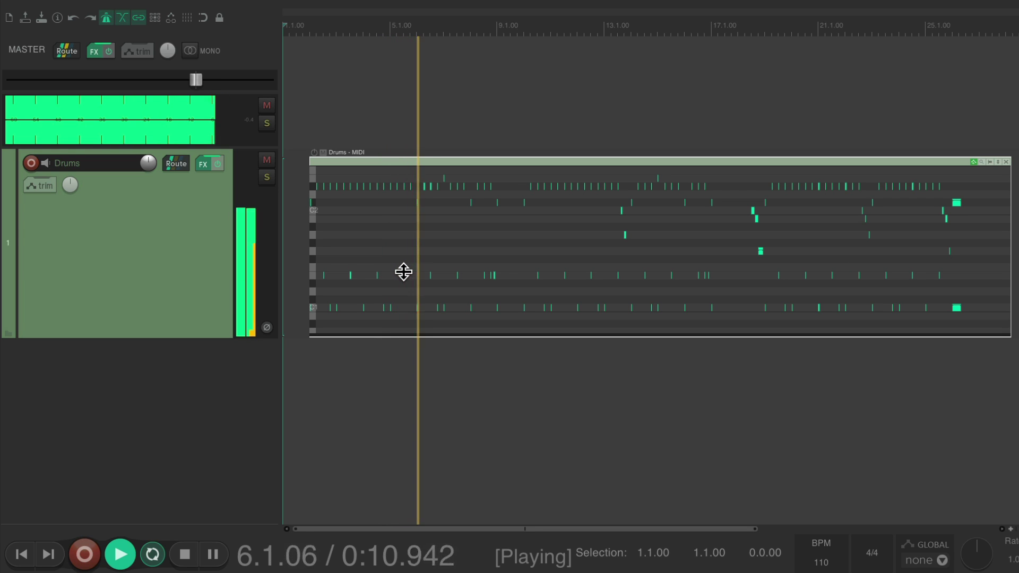
key(space)
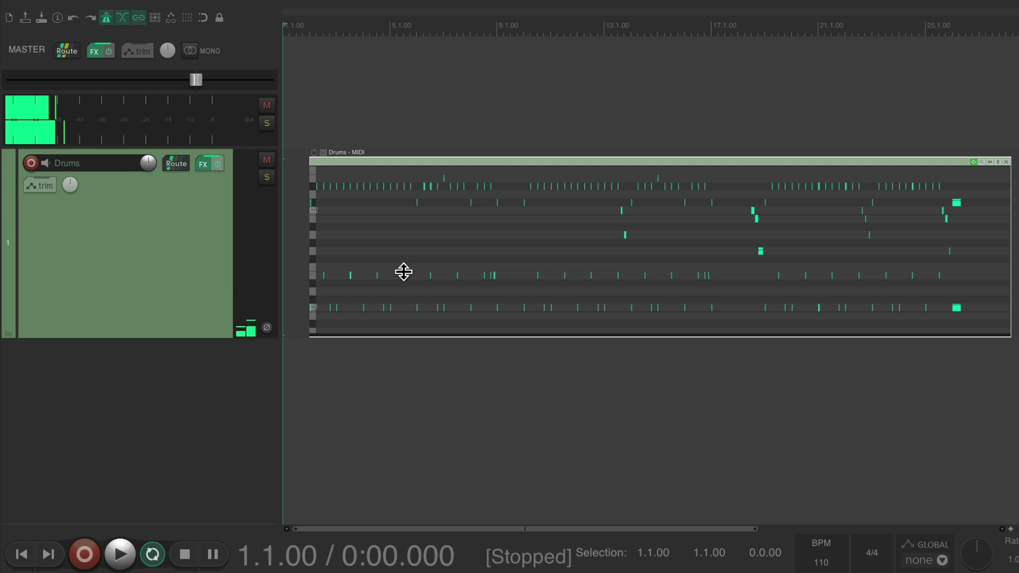
Copy the Drums track from Drums Only.RPP and paste it below Guitar 1 in Guitar Out of time 1.2.RPP
click(175, 237)
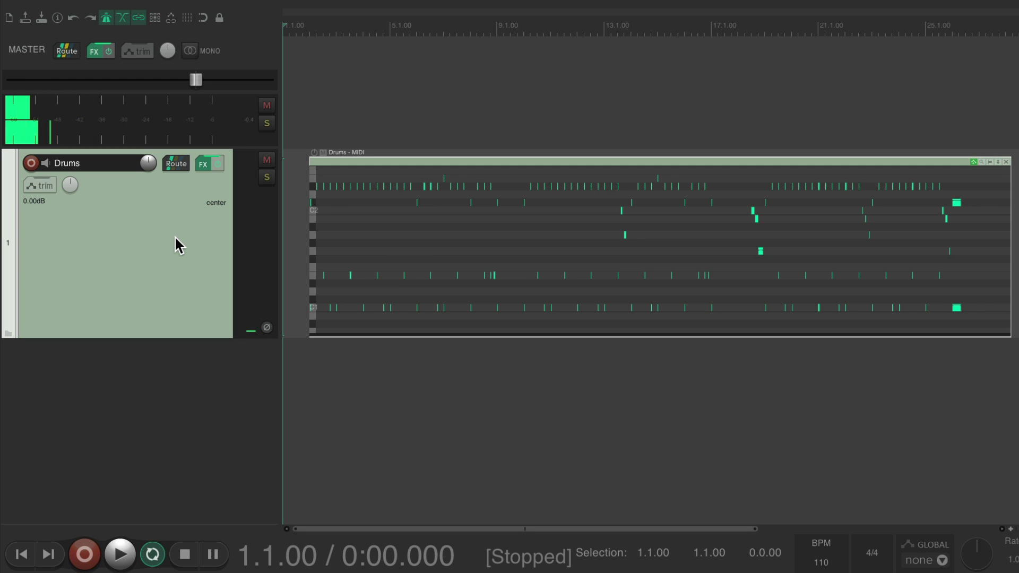
click(103, 10)
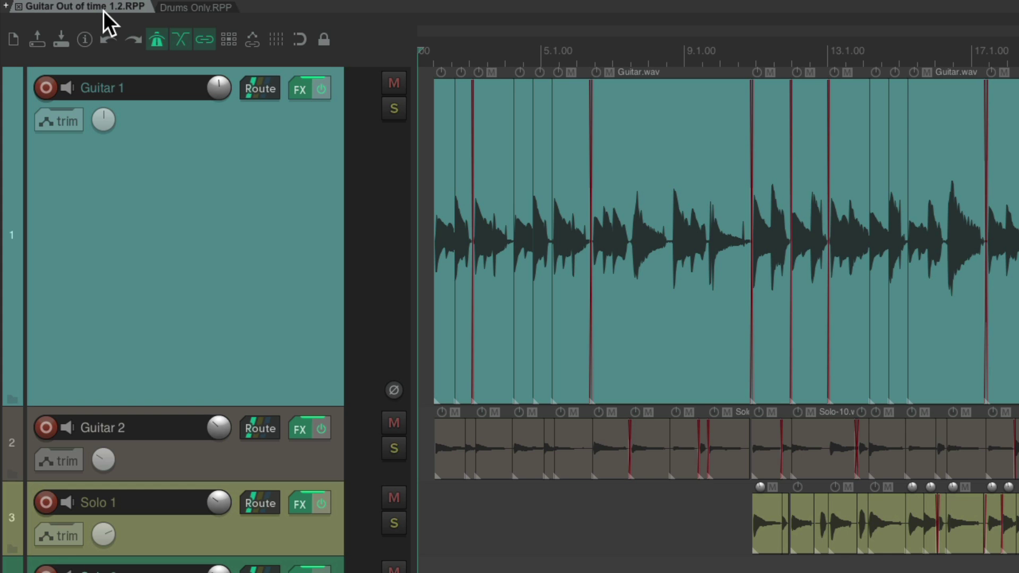
click(280, 225)
key(super+v)
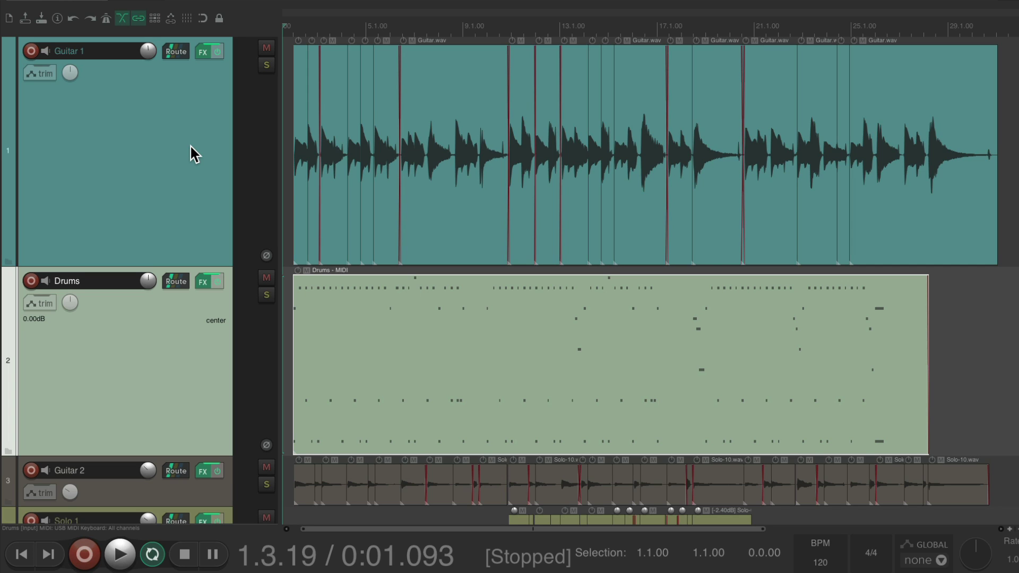
Audition the guitar parts together with the pasted drums, and delete the Drums track
key(space)
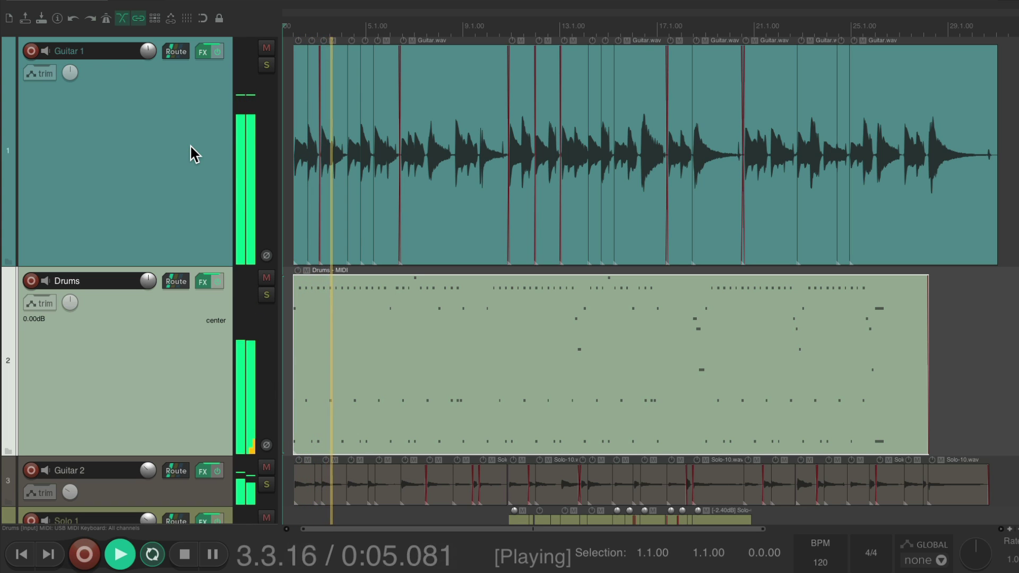
key(space)
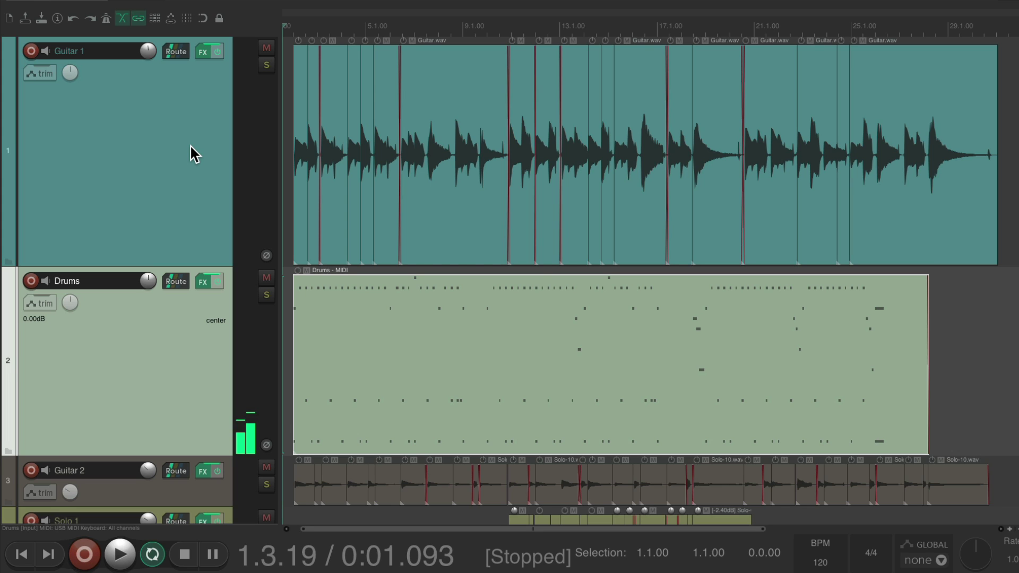
key(Delete)
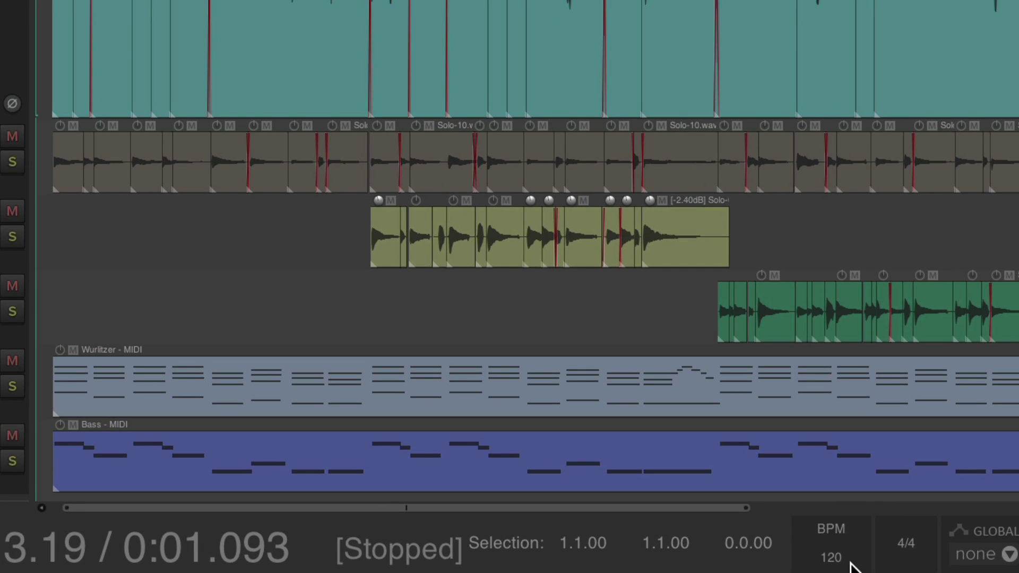
Try a project tempo of 200 BPM by playing the song, and undo the tempo change
double_click(831, 563)
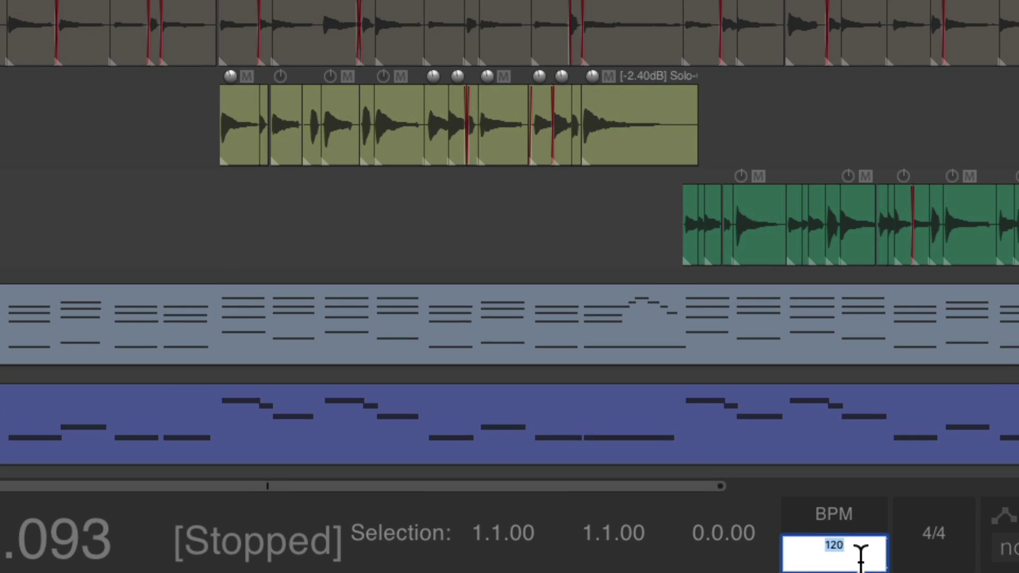
text(200)
key(Return)
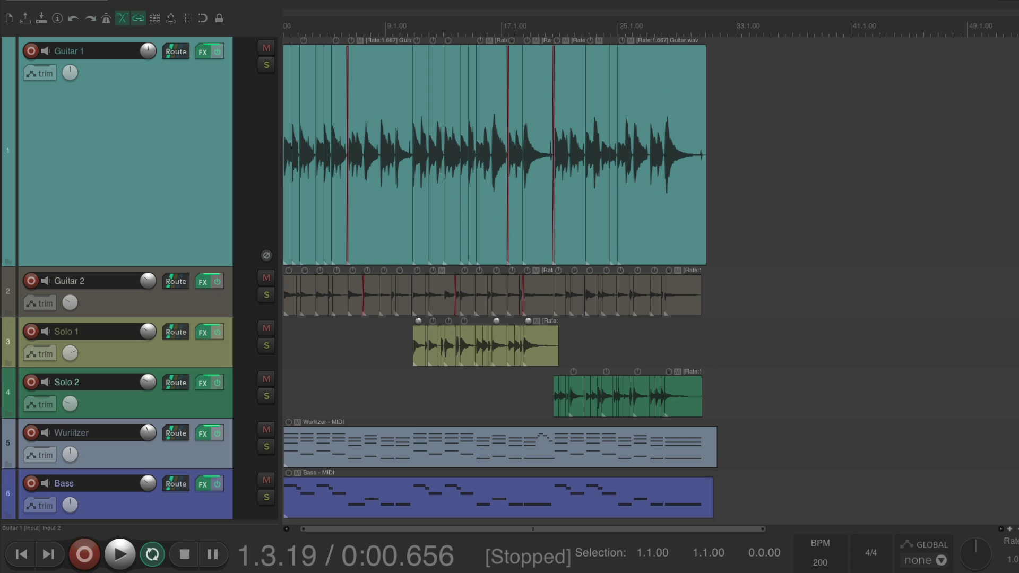
key(space)
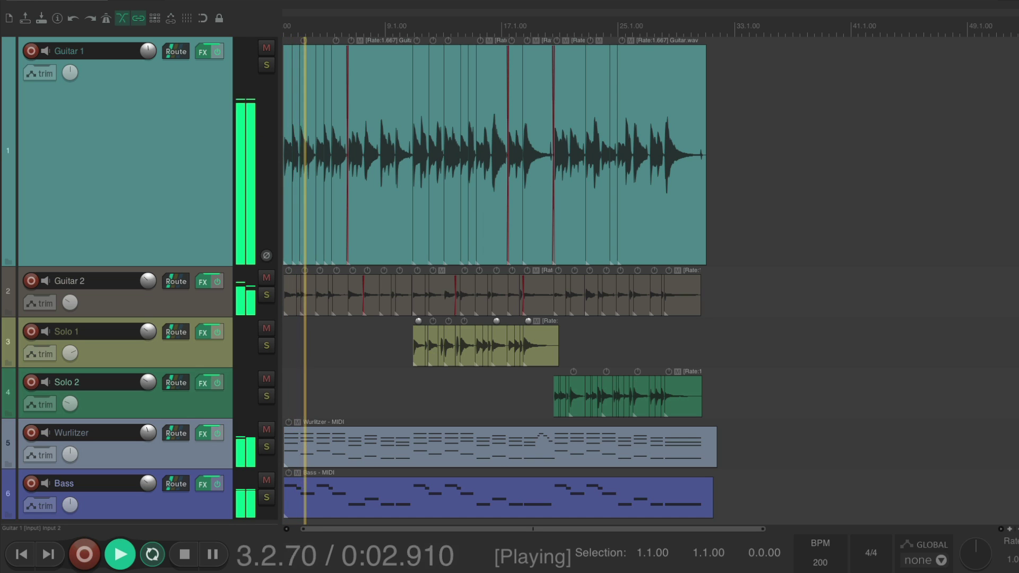
key(space)
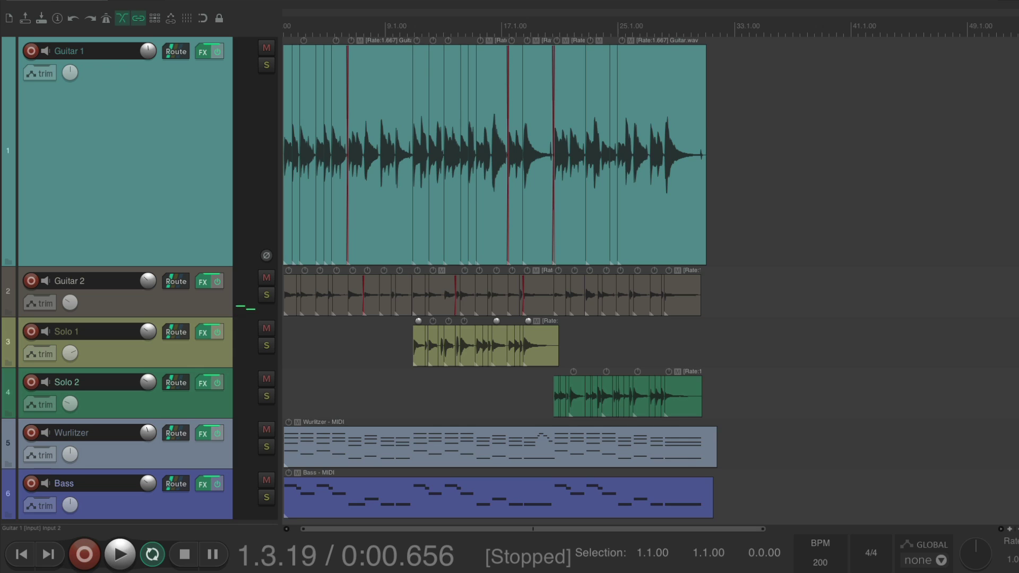
key(ctrl+z)
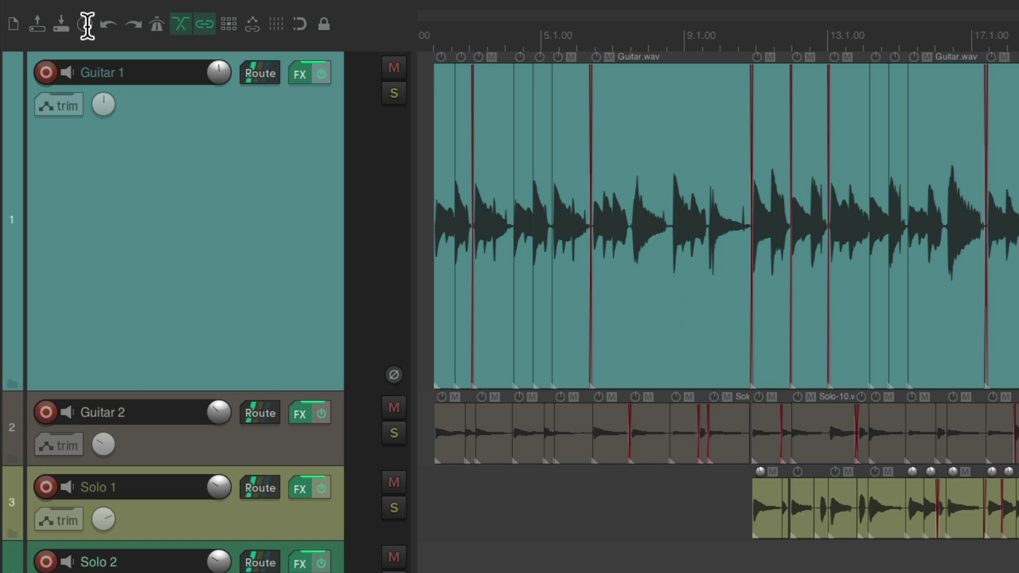
In the project settings, set the timebase for items/envelopes/markers to Time
click(88, 25)
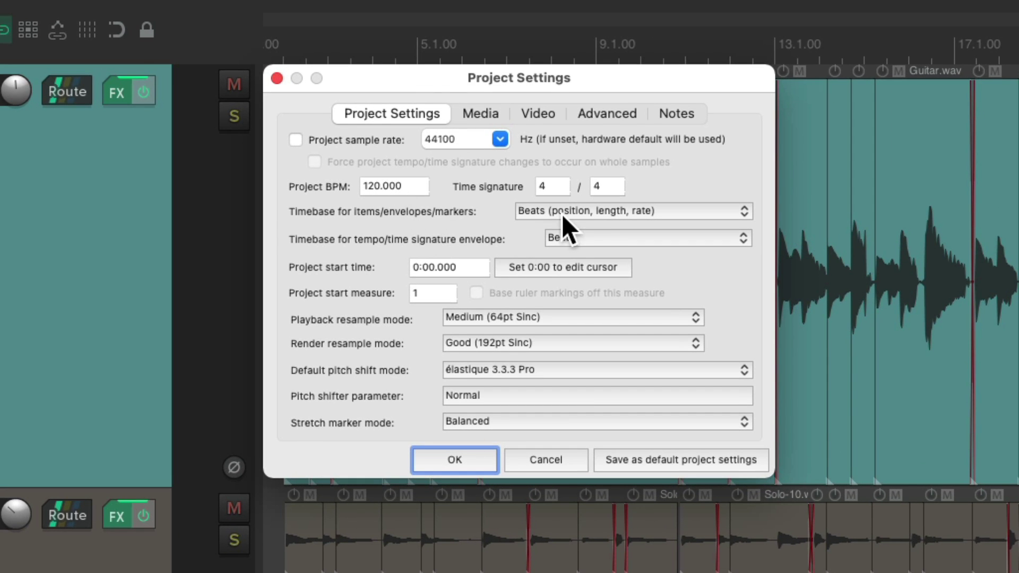
click(594, 212)
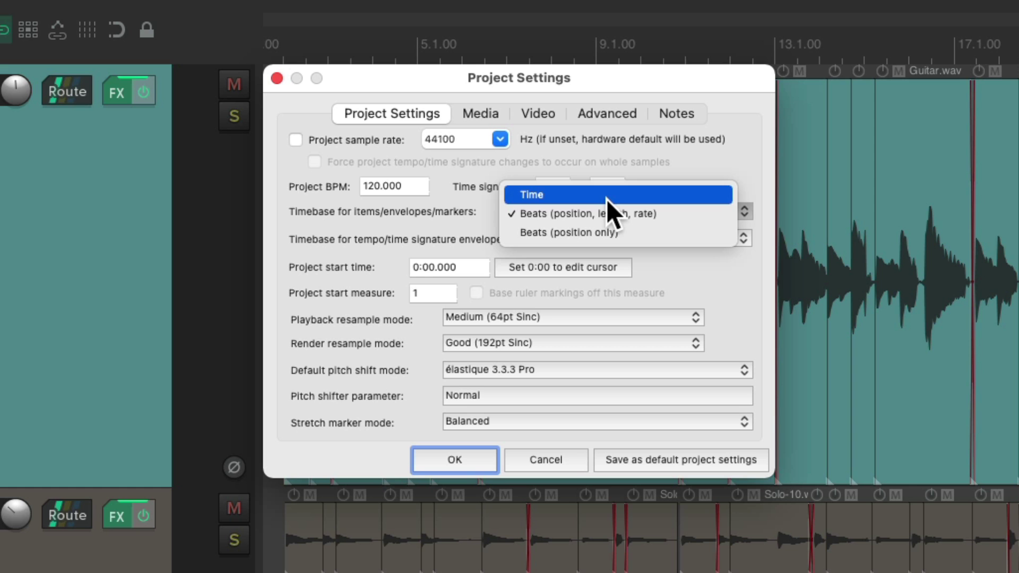
click(606, 195)
click(456, 461)
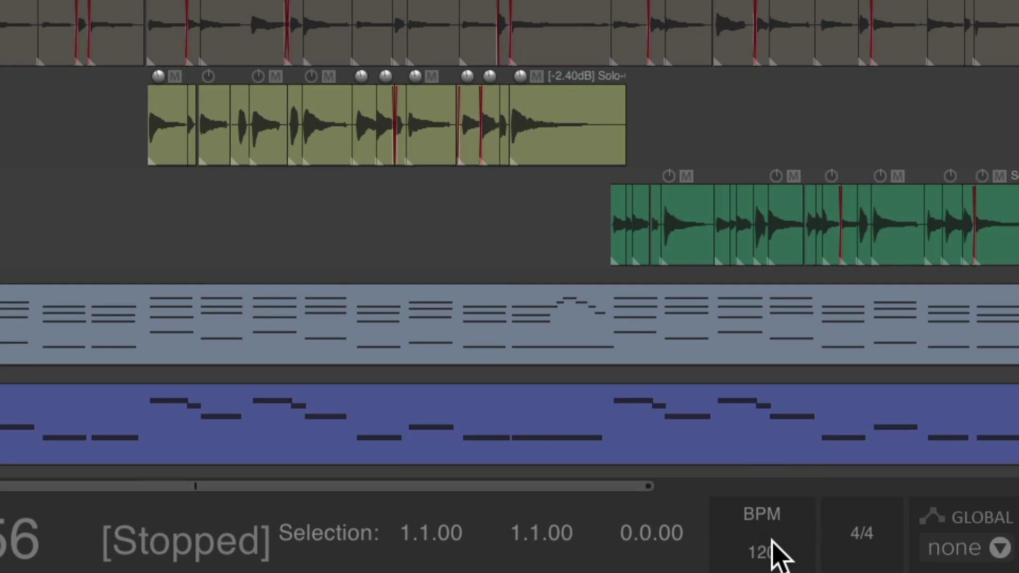
Set the project tempo to 200 BPM to test the Time timebase, and undo the change
click(825, 558)
text(200)
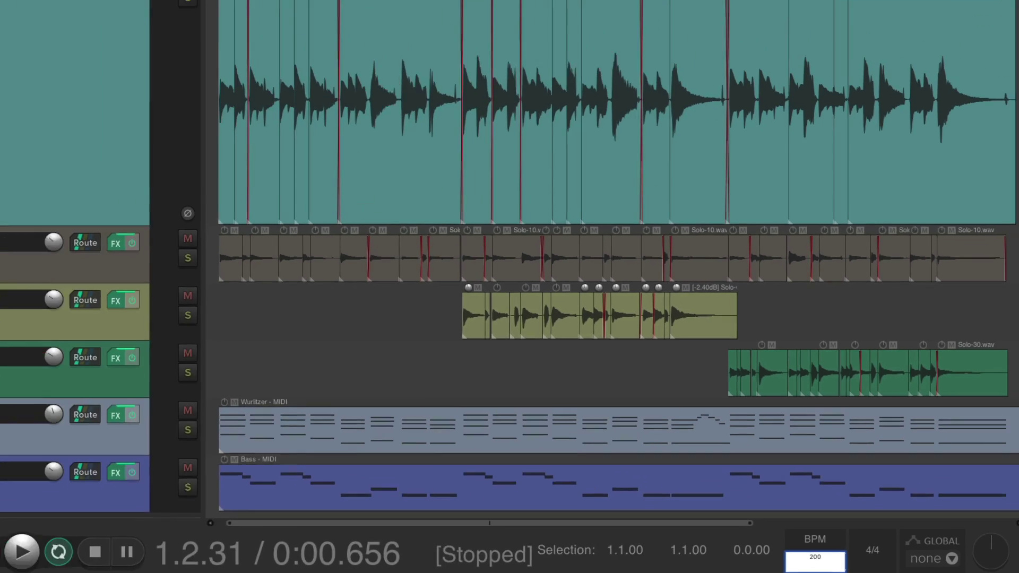
key(Return)
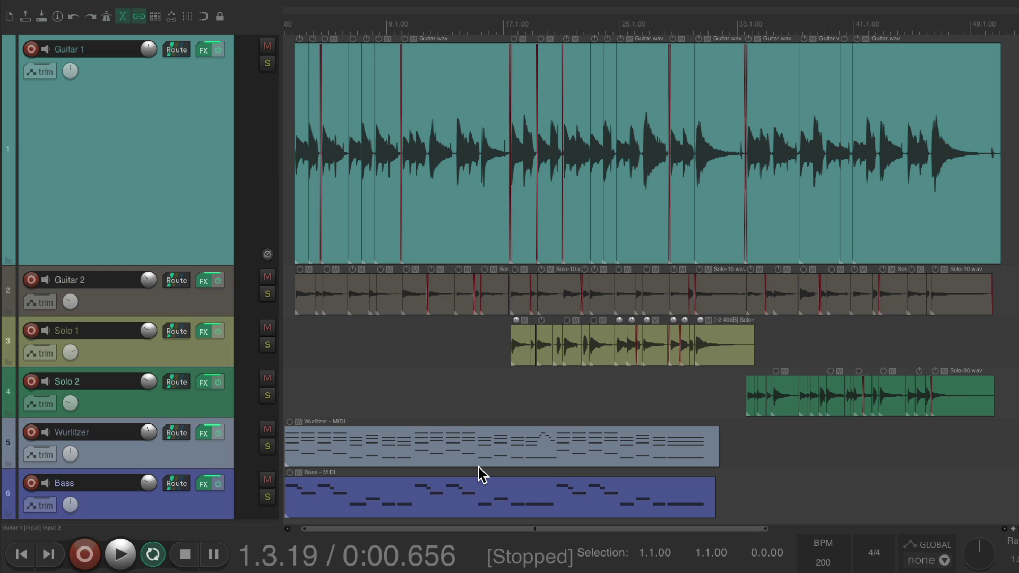
key(ctrl+z)
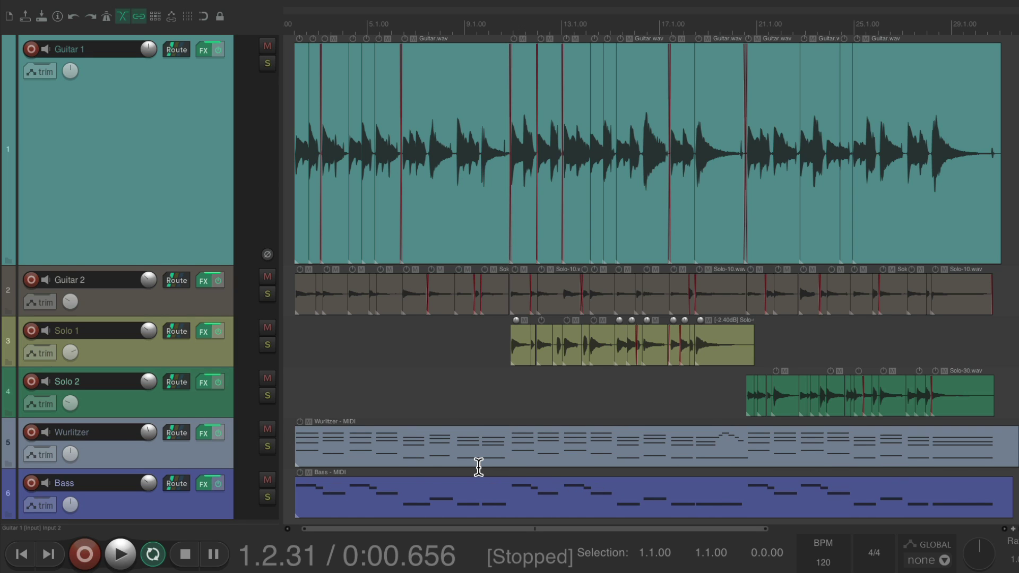
Make the Wurlitzer and Bass MIDI items ignore the project tempo, using 120 BPM in 4/4 in their source properties
mouse_move(416, 437)
mouse_down()
mouse_move(428, 446)
mouse_move(417, 481)
mouse_move(432, 438)
mouse_up()
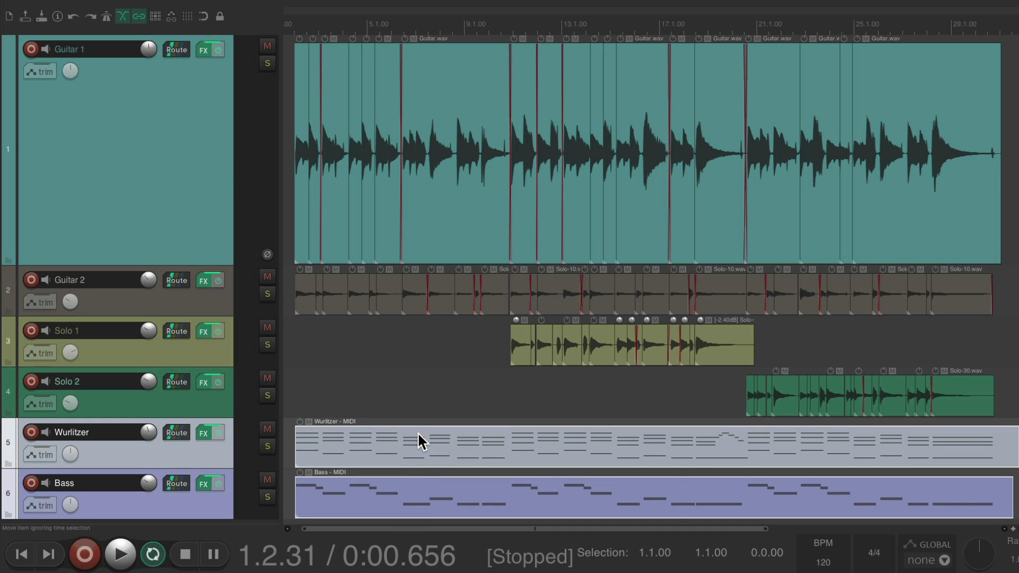
right_click(418, 434)
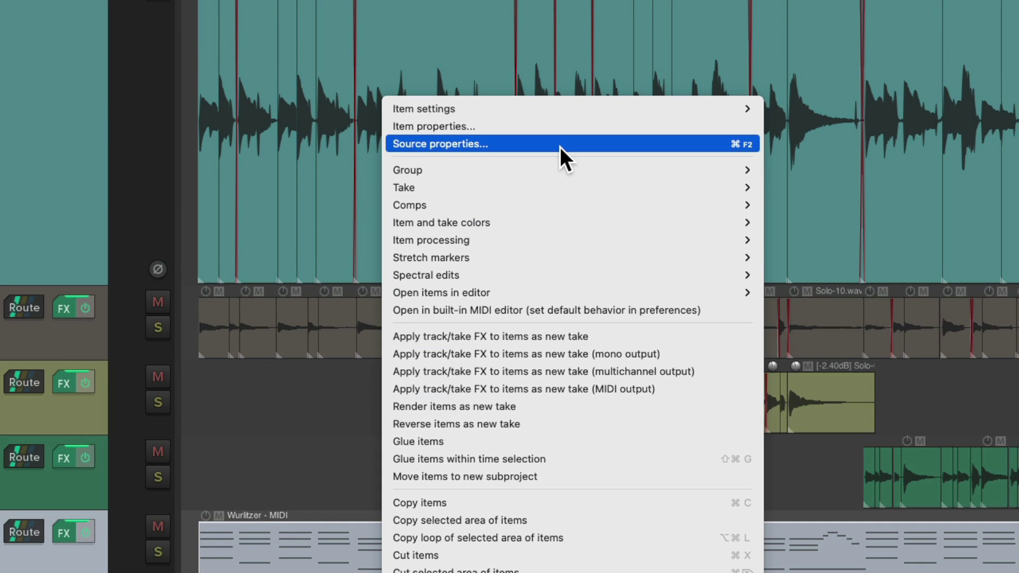
click(560, 147)
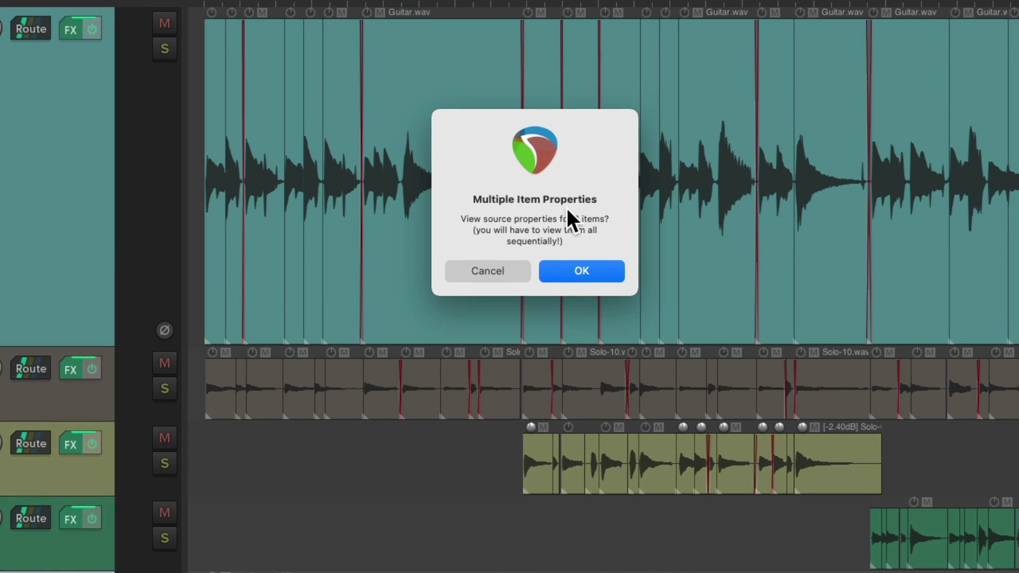
click(587, 270)
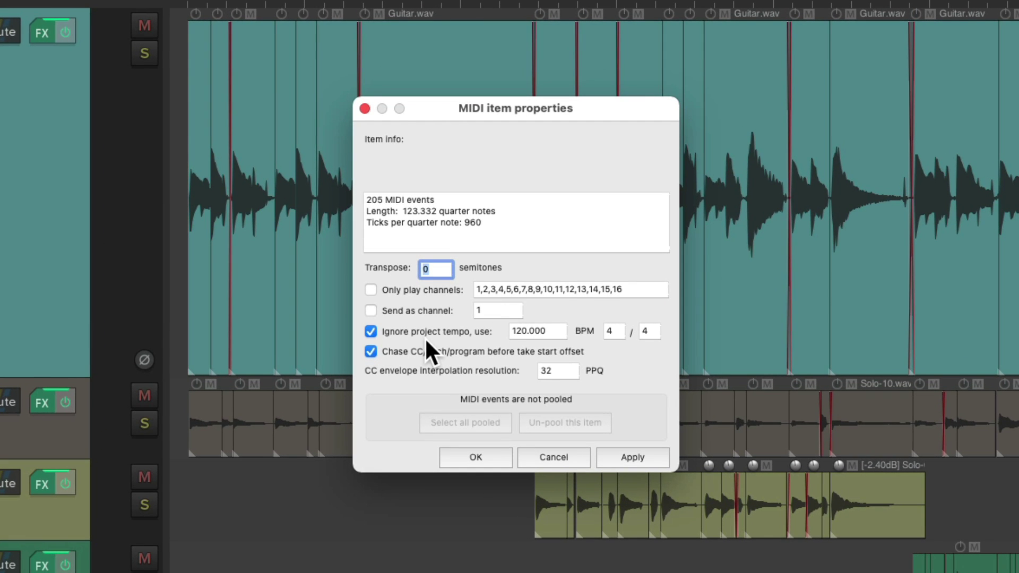
click(469, 450)
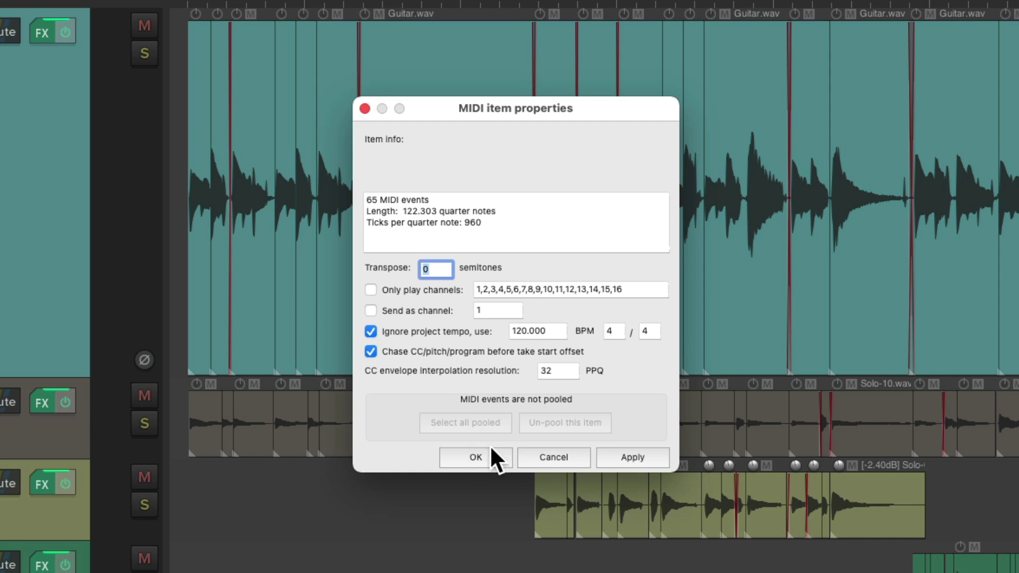
click(492, 448)
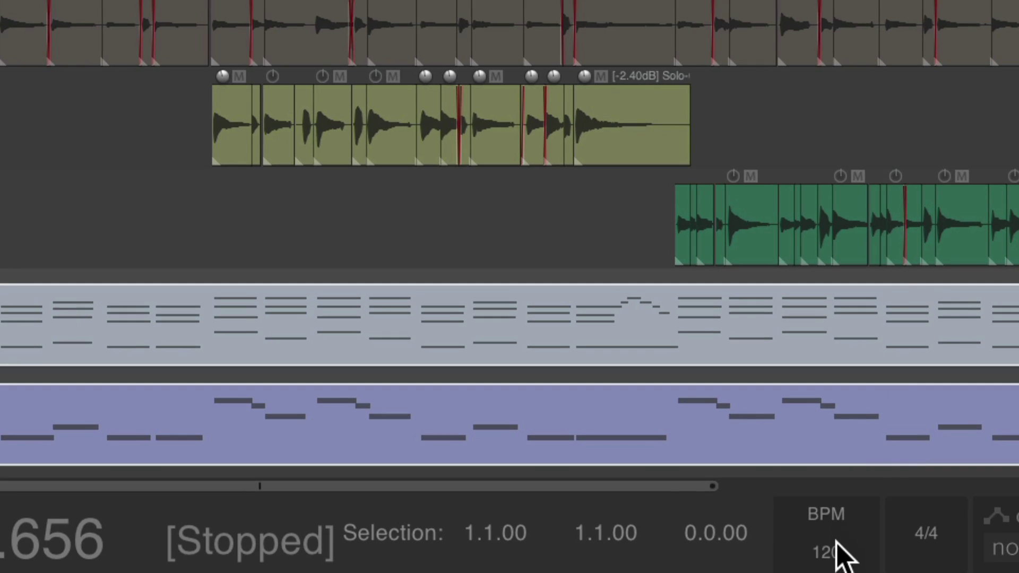
Test the MIDI items at a 200 BPM project tempo with playback, and undo the tempo change
click(831, 561)
text(200)
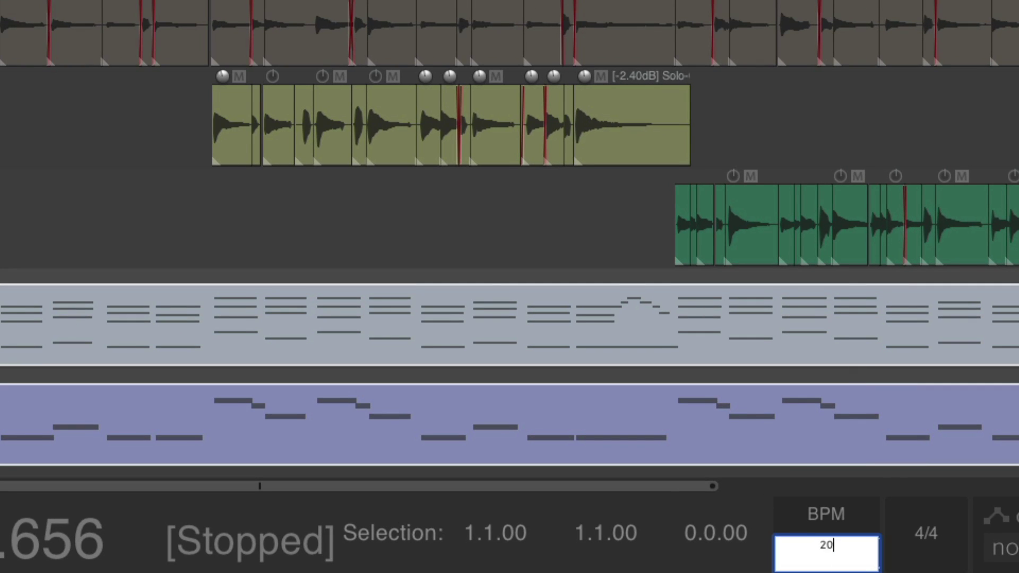
key(Return)
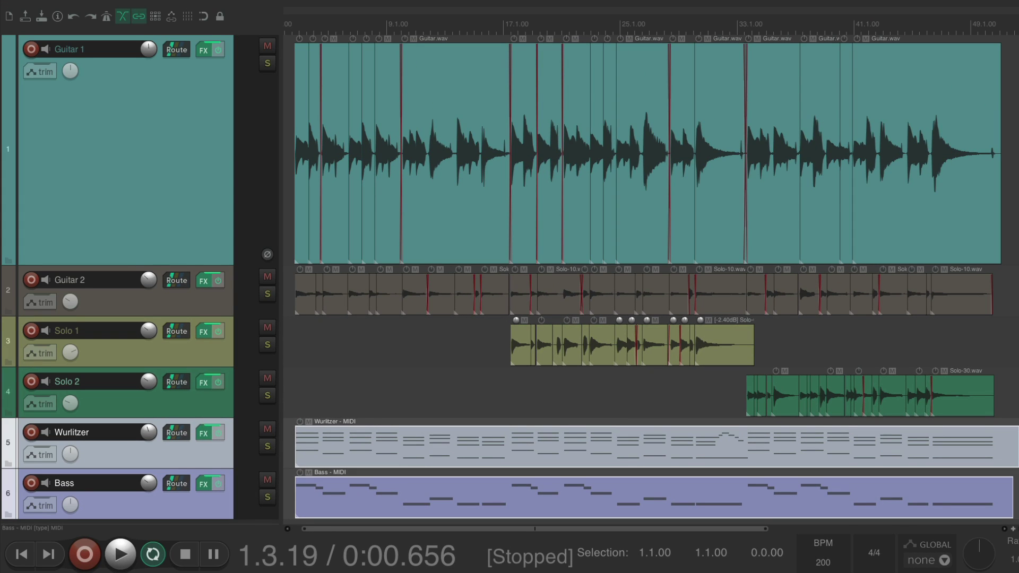
key(space)
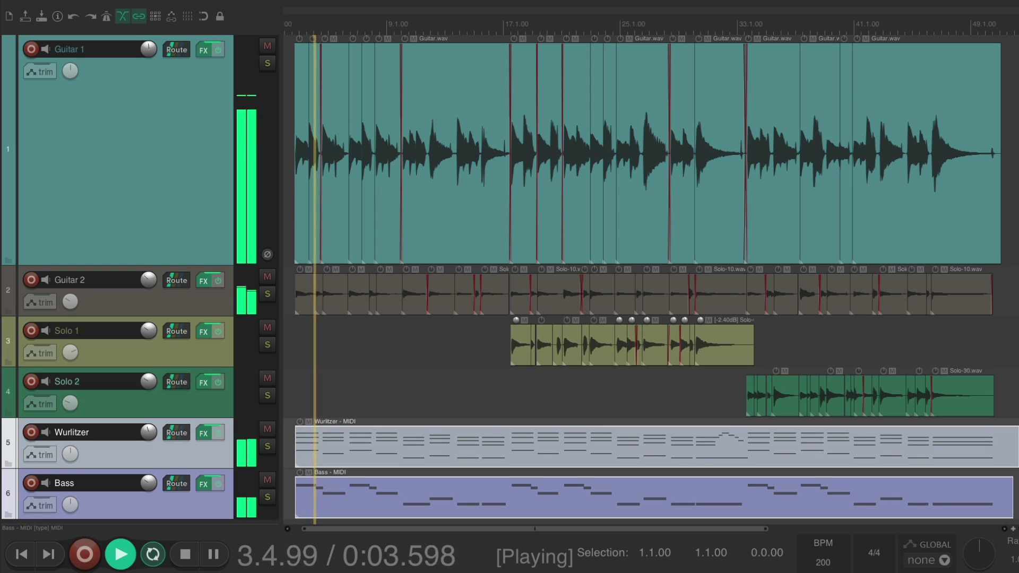
key(space)
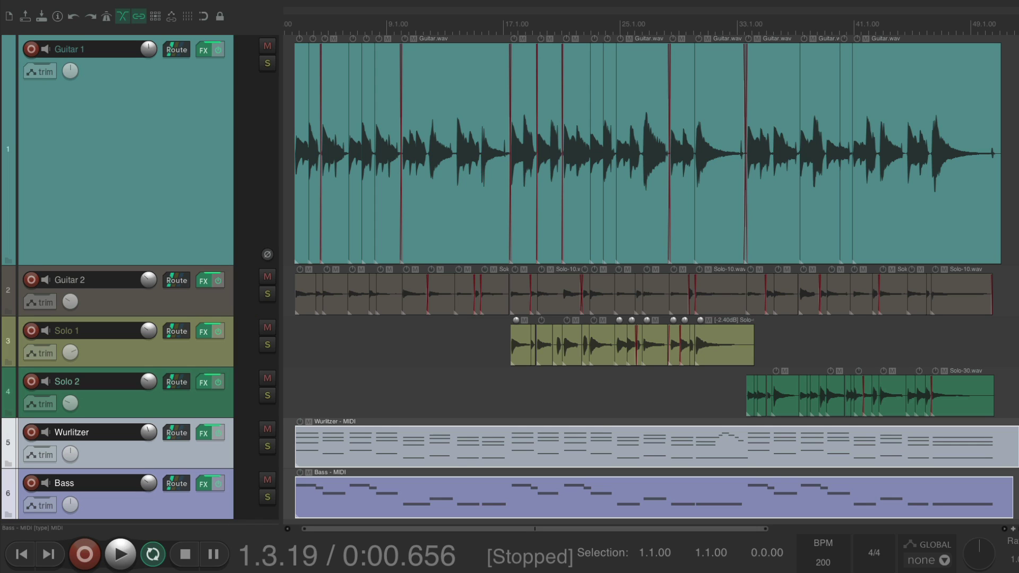
key(ctrl+z)
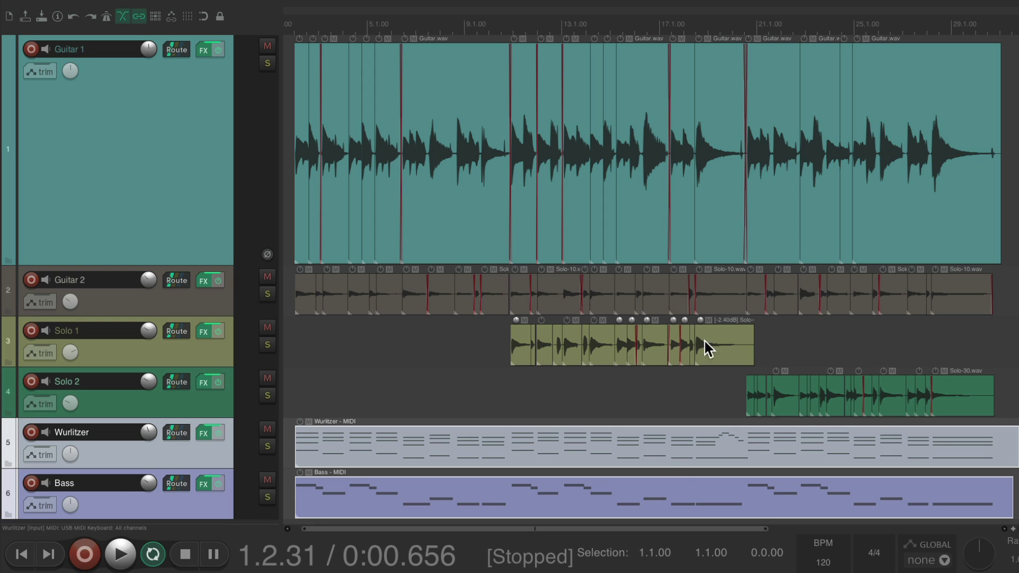
Place the edit cursor just before the first Guitar 1 item, audition the track soloed, and unsolo it
scroll(356, 159, up, 5)
scroll(467, 178, up, 5)
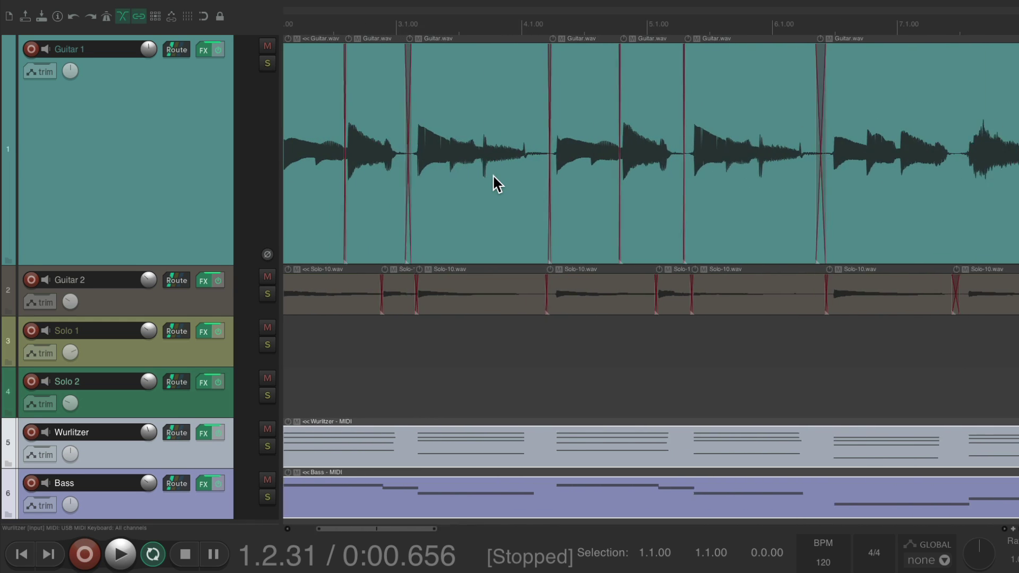
scroll(493, 182, left, 4)
click(389, 147)
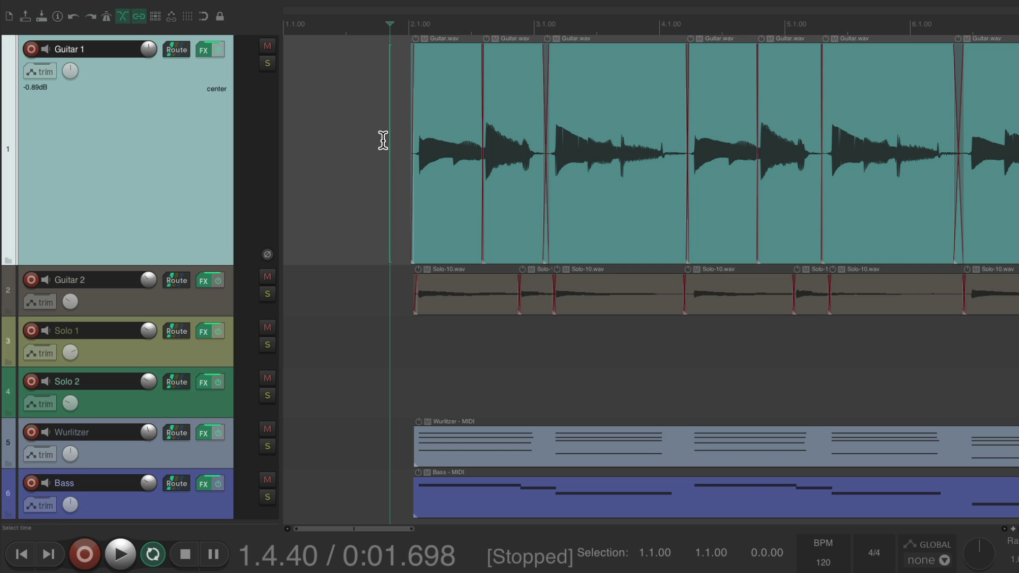
click(268, 63)
key(space)
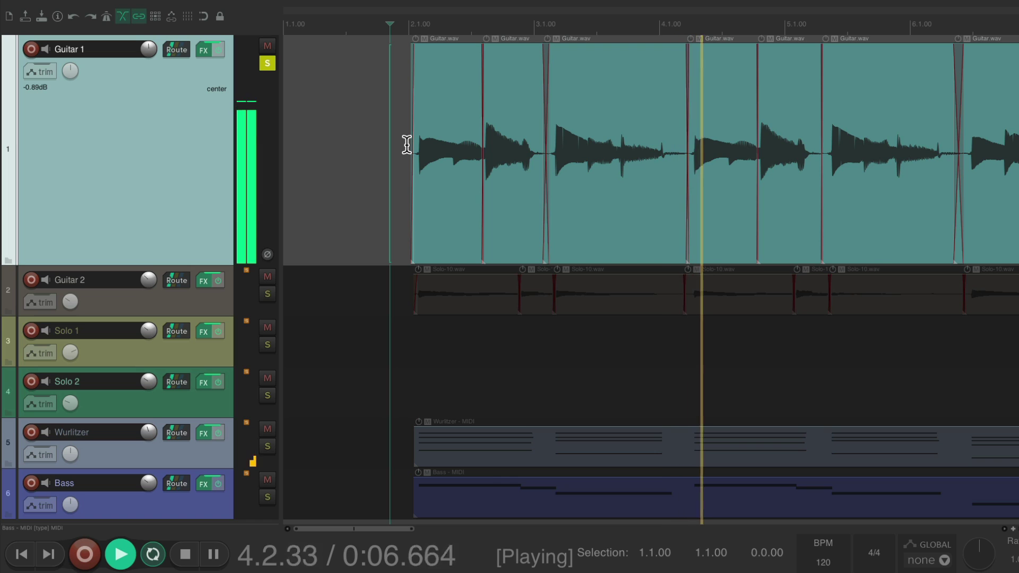
key(space)
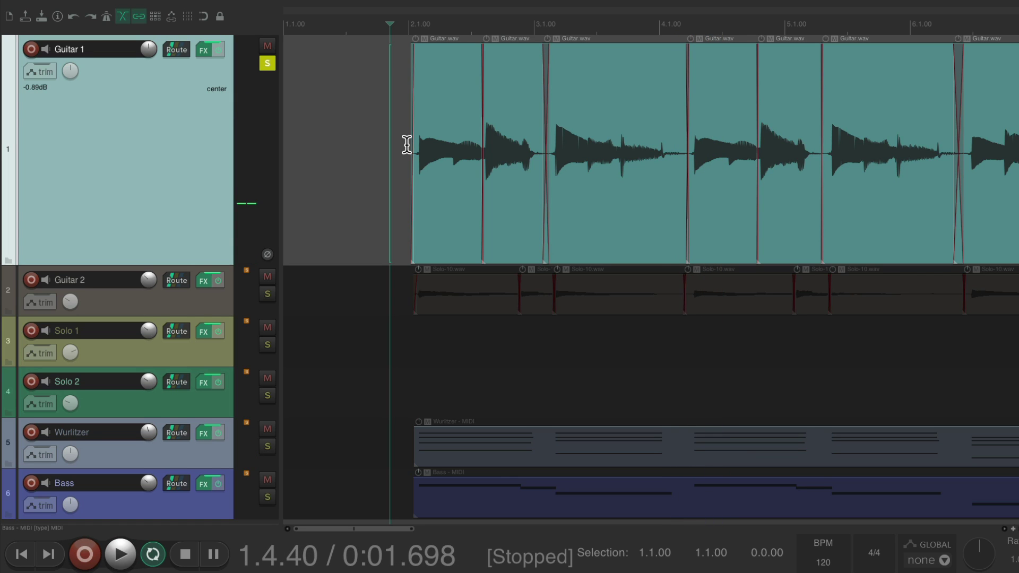
click(268, 65)
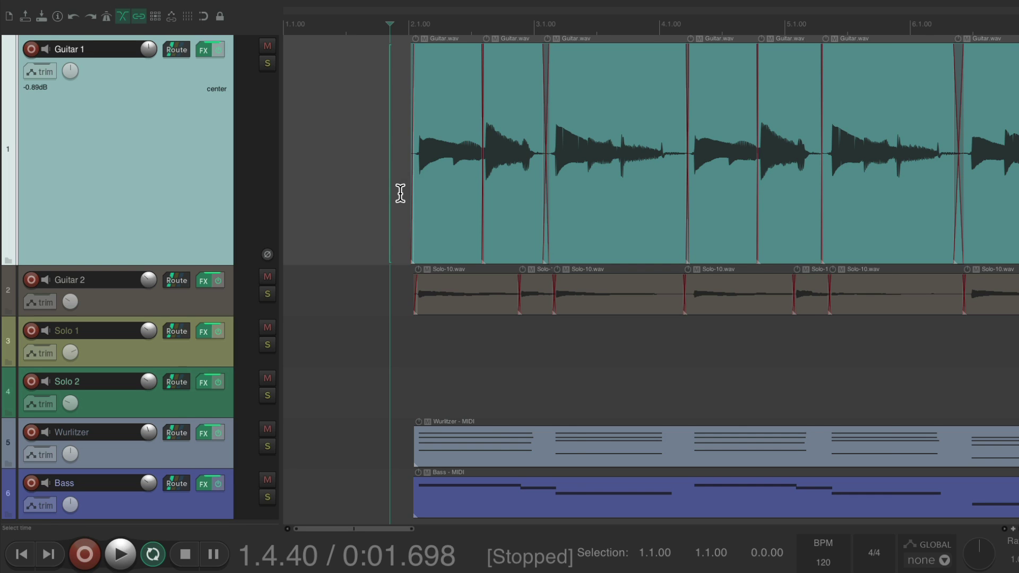
Try to shift all the selected items later along the timeline, and deselect them
scroll(400, 188, up, 3)
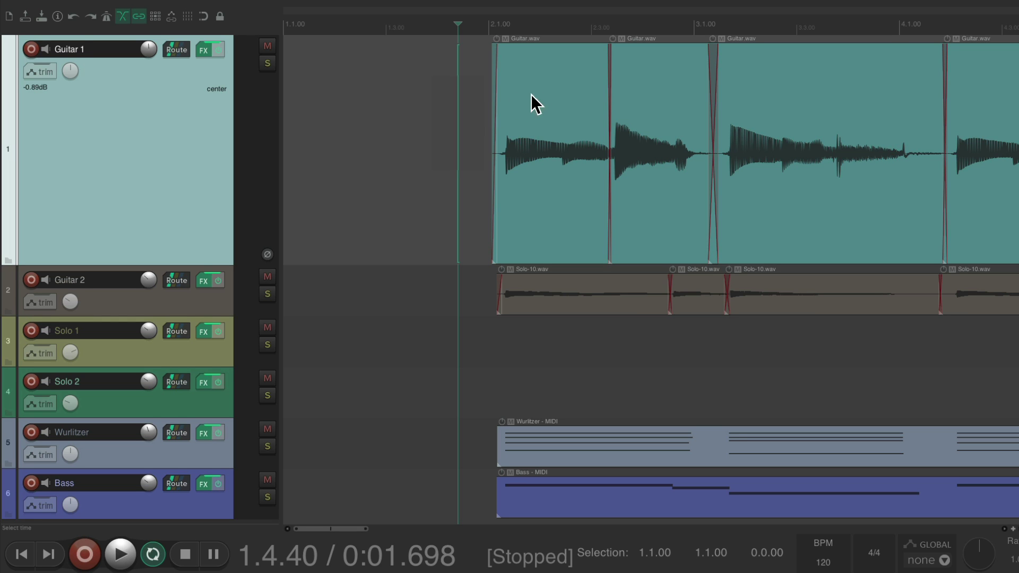
click(546, 90)
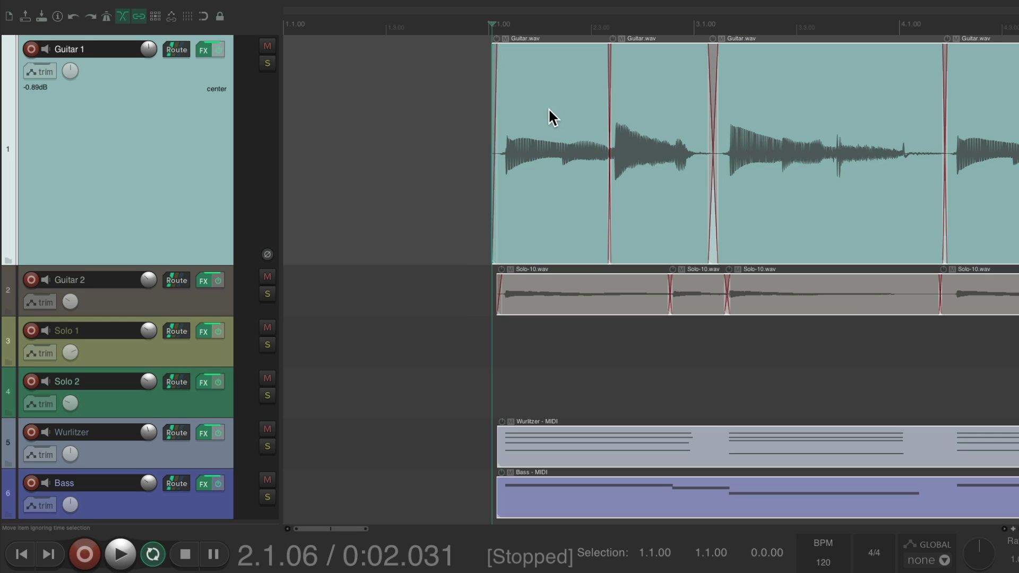
drag(545, 97, 649, 101)
click(454, 112)
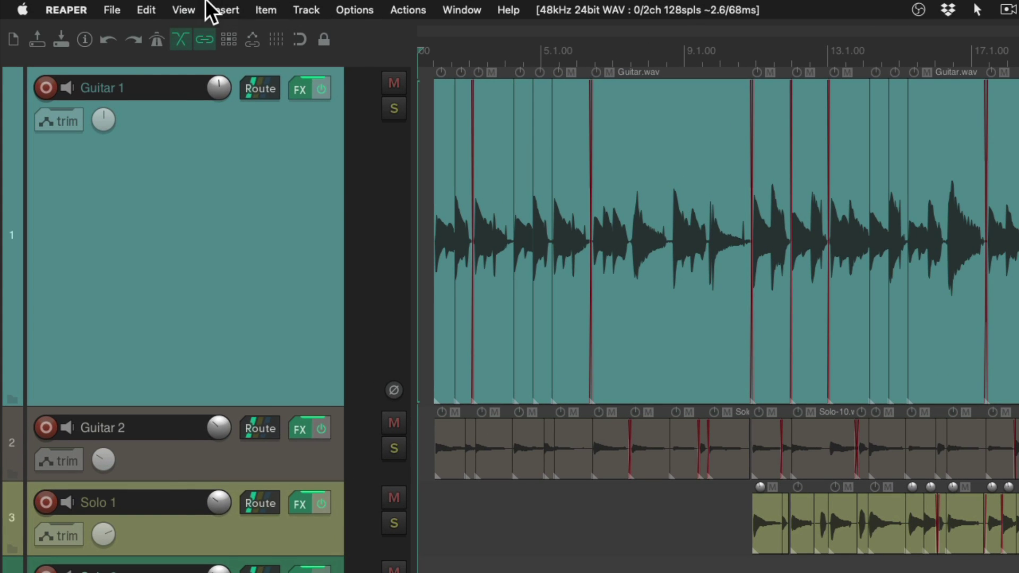
Show the project's tempo envelope, and enable snapping and the grid
click(169, 8)
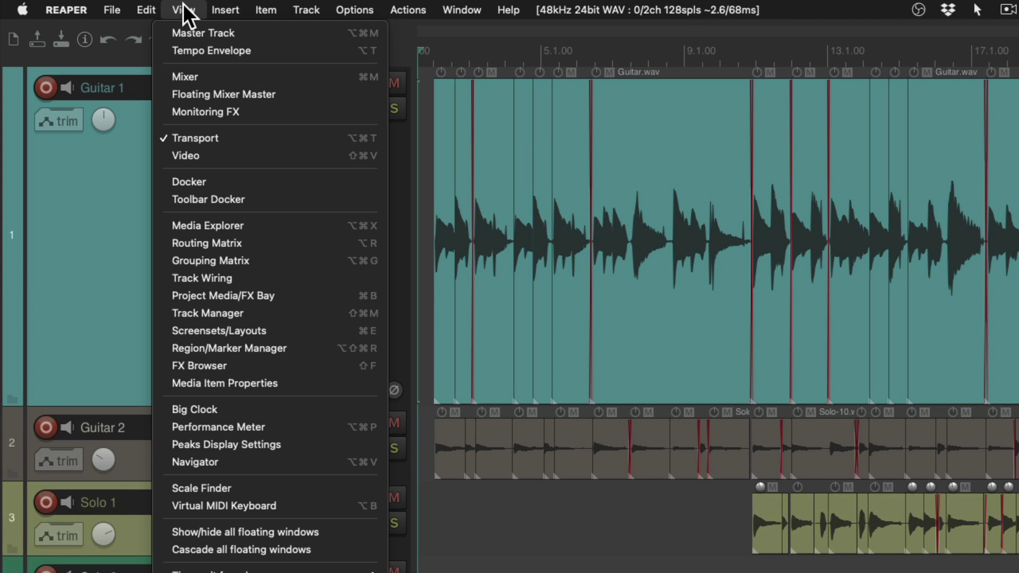
click(161, 50)
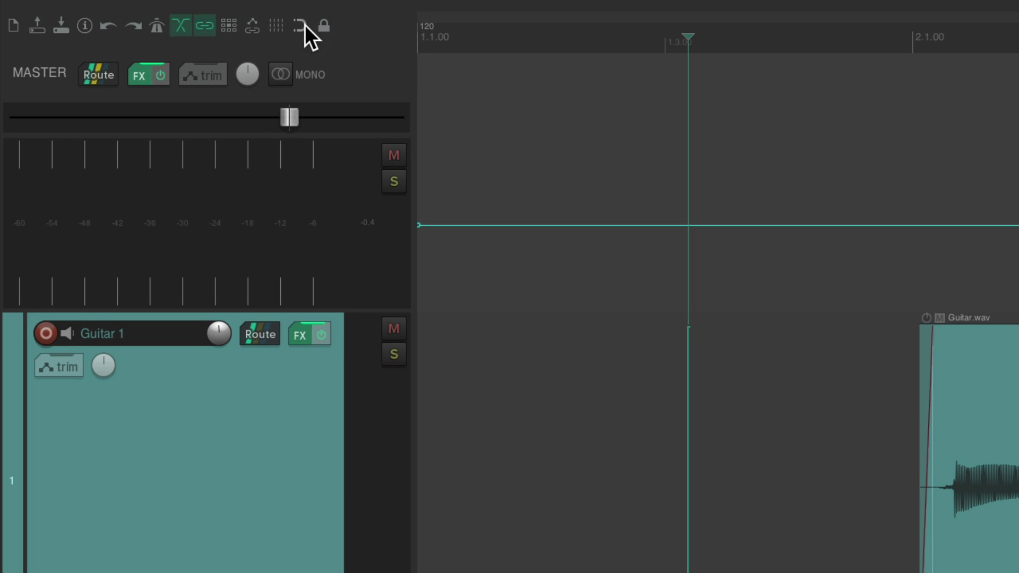
click(299, 28)
click(271, 24)
Choose 1/2 as the grid line spacing in the snap/grid settings and close them
right_click(270, 24)
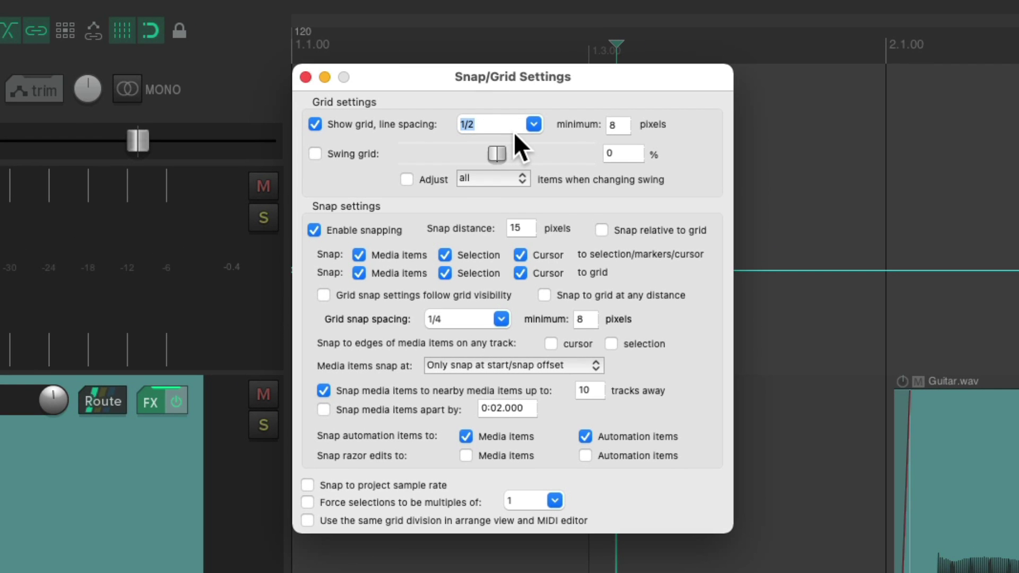
click(534, 124)
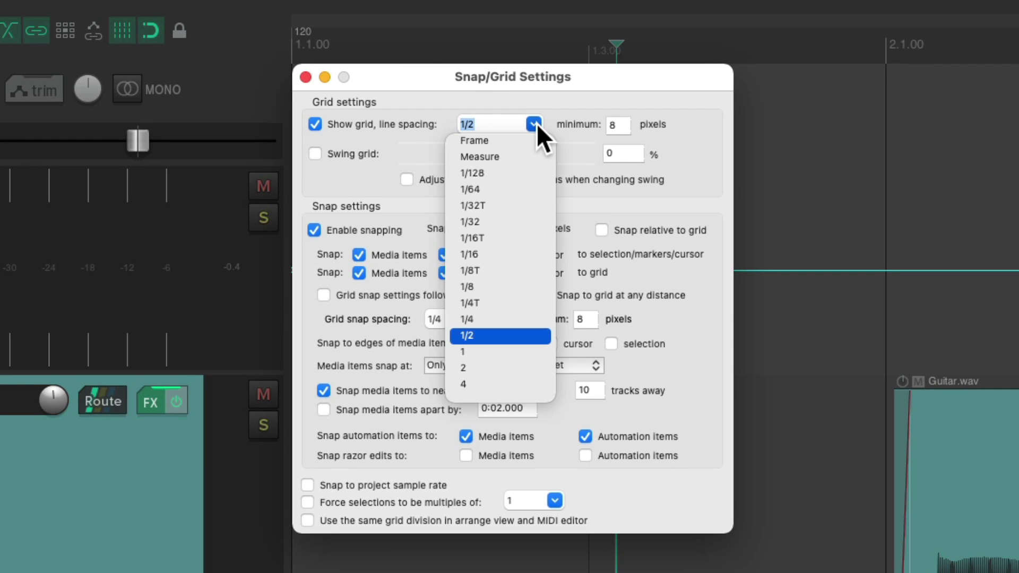
click(523, 335)
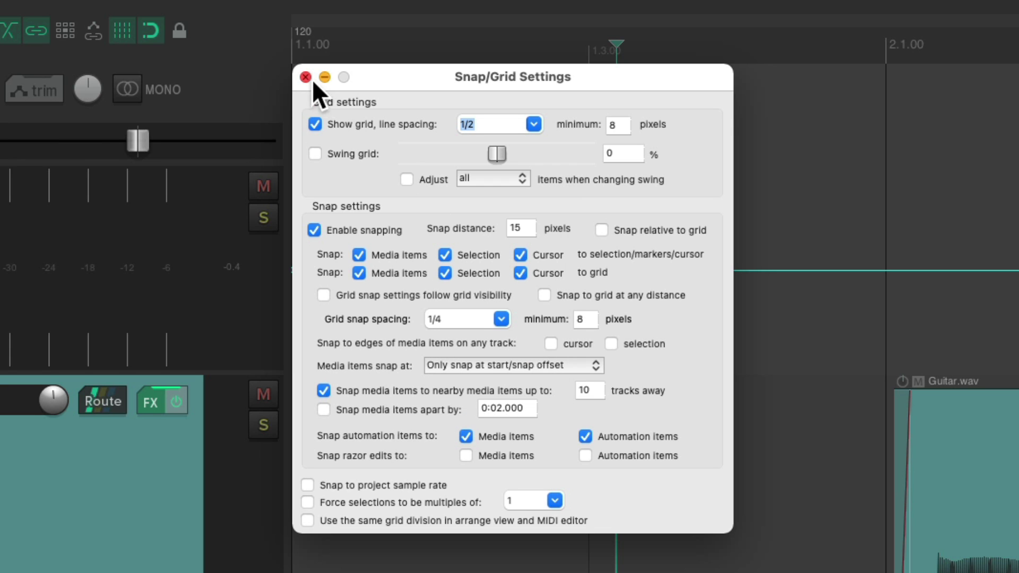
click(306, 78)
Add a tempo marker on the tempo envelope at 2.1.00
scroll(639, 391, down, 3)
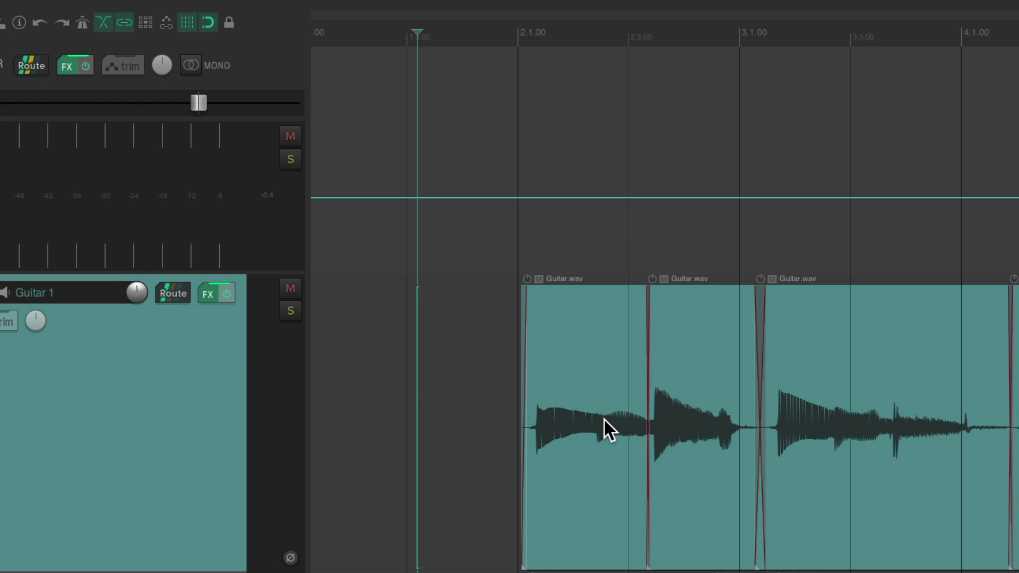
key(shift)
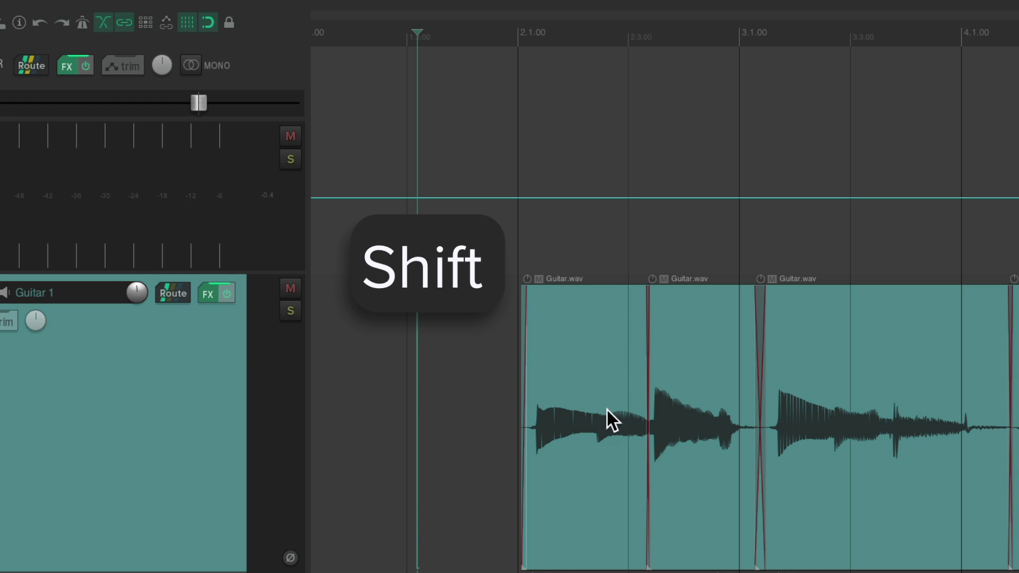
shift+click(519, 198)
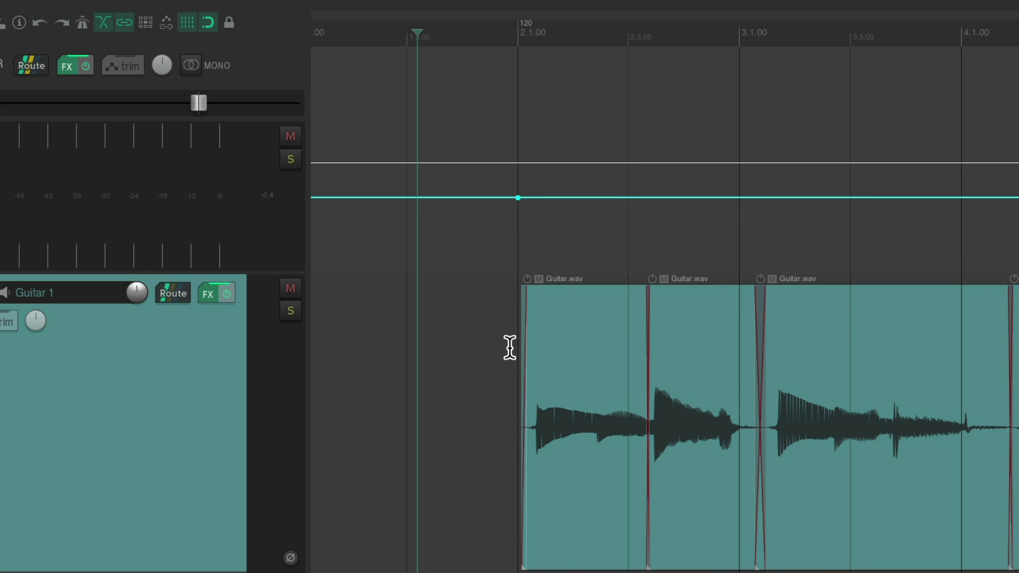
Shift the 2.1.00 tempo marker onto the start of the first guitar note, adjusting the tempo of the measure before it
scroll(510, 348, up, 3)
scroll(530, 350, left, 2)
scroll(510, 362, left, 3)
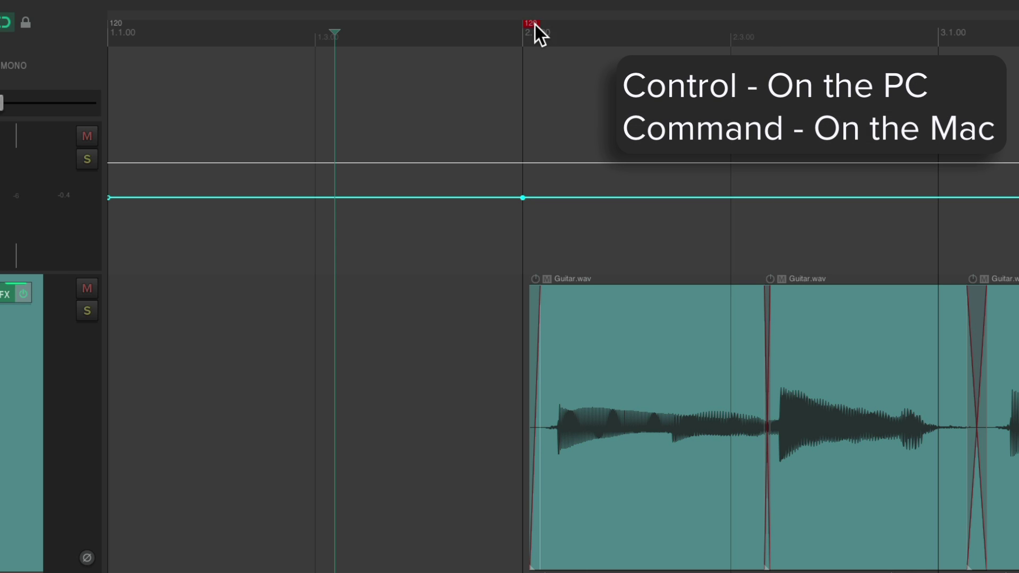
mouse_move(532, 24)
mouse_down()
mouse_move(622, 24)
mouse_move(499, 21)
mouse_move(572, 22)
mouse_move(529, 23)
mouse_up()
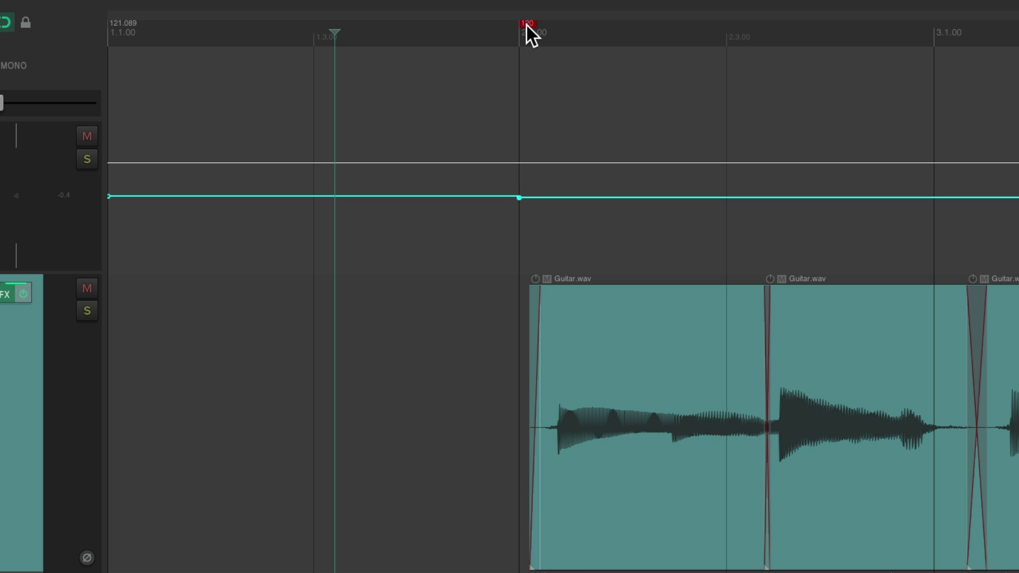
scroll(580, 457, up, 5)
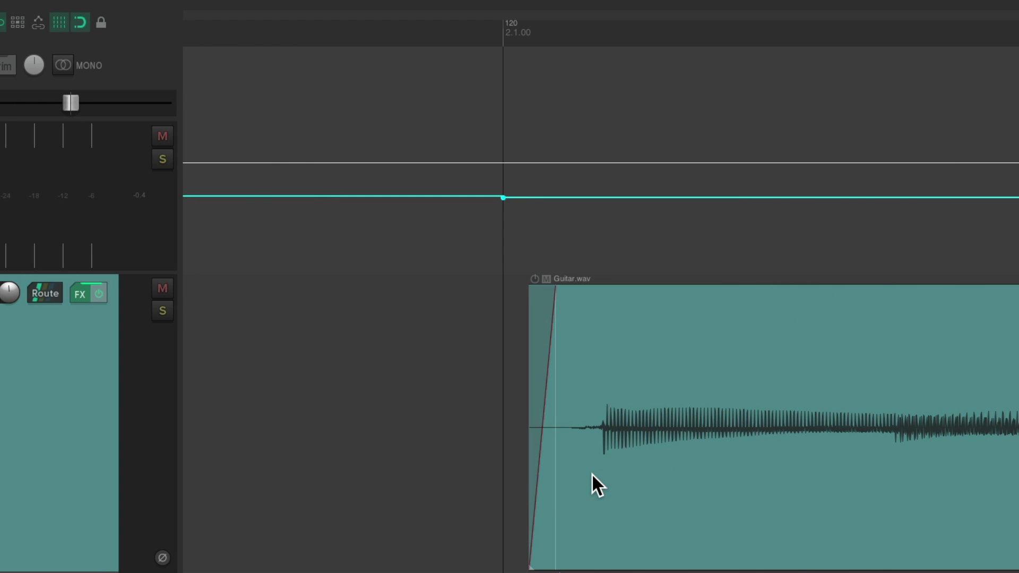
drag(515, 24, 607, 17)
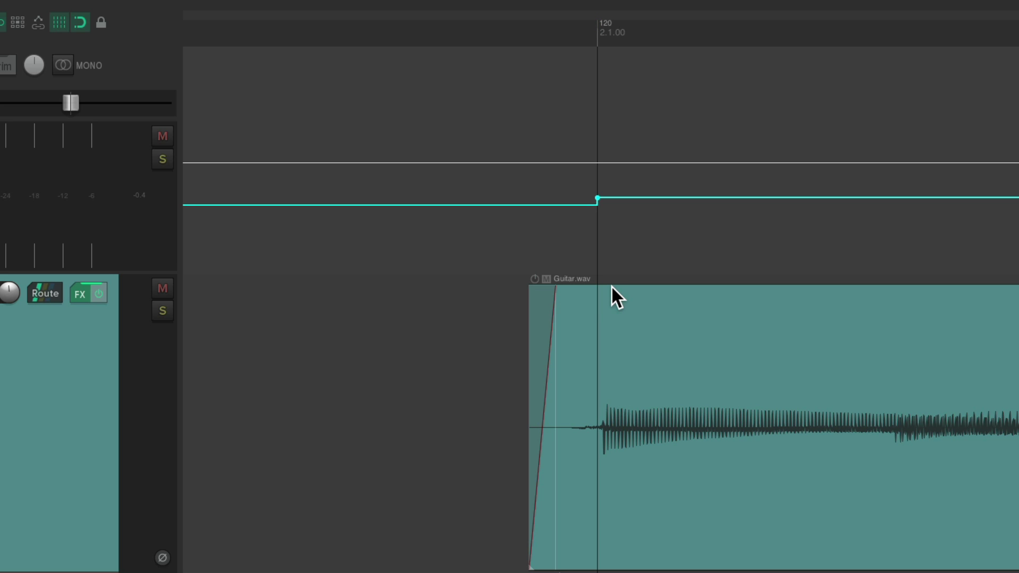
Enable the metronome and audition the empty first measure from the project start
scroll(610, 285, down, 4)
scroll(413, 340, left, 1)
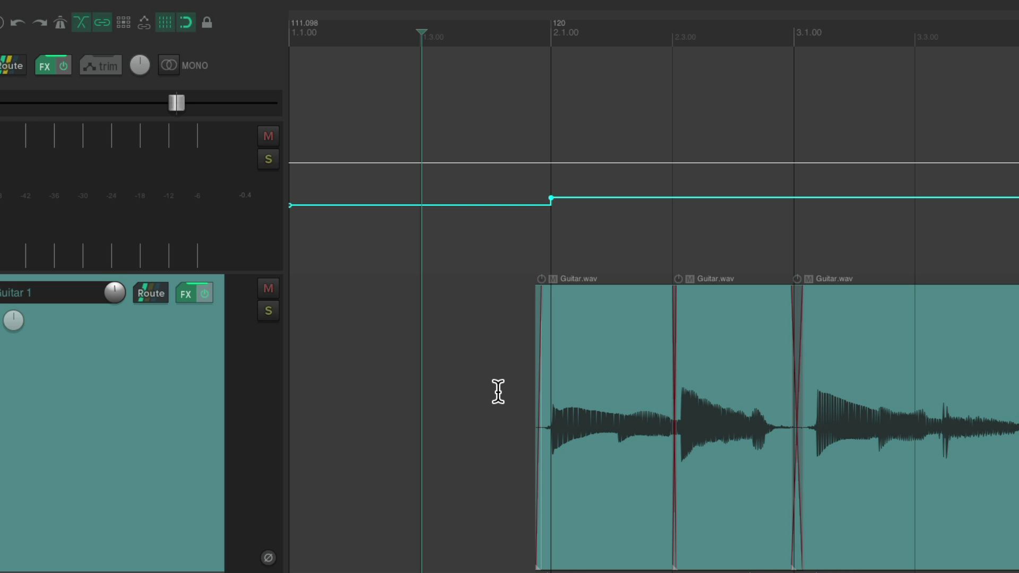
click(60, 22)
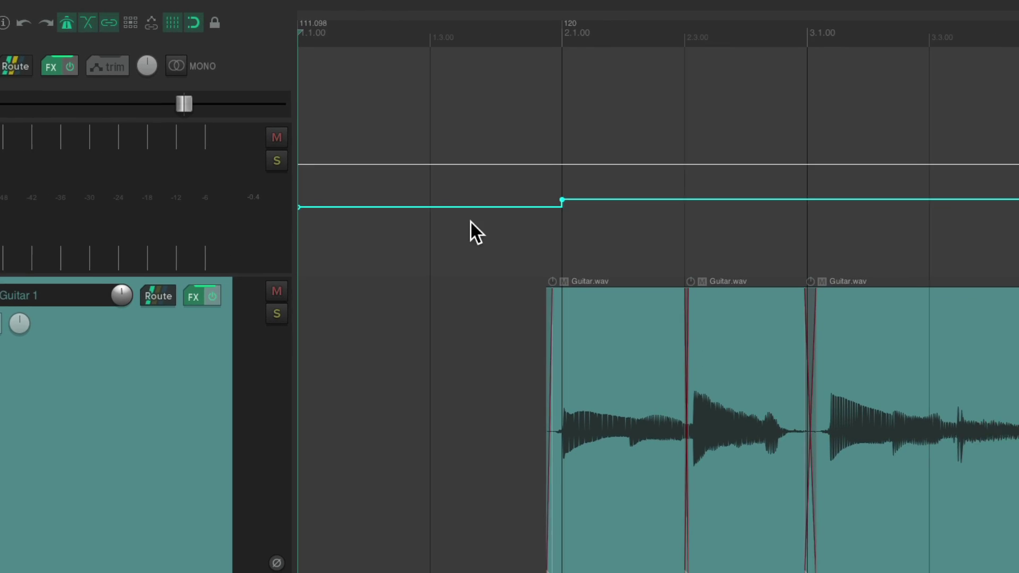
key(space)
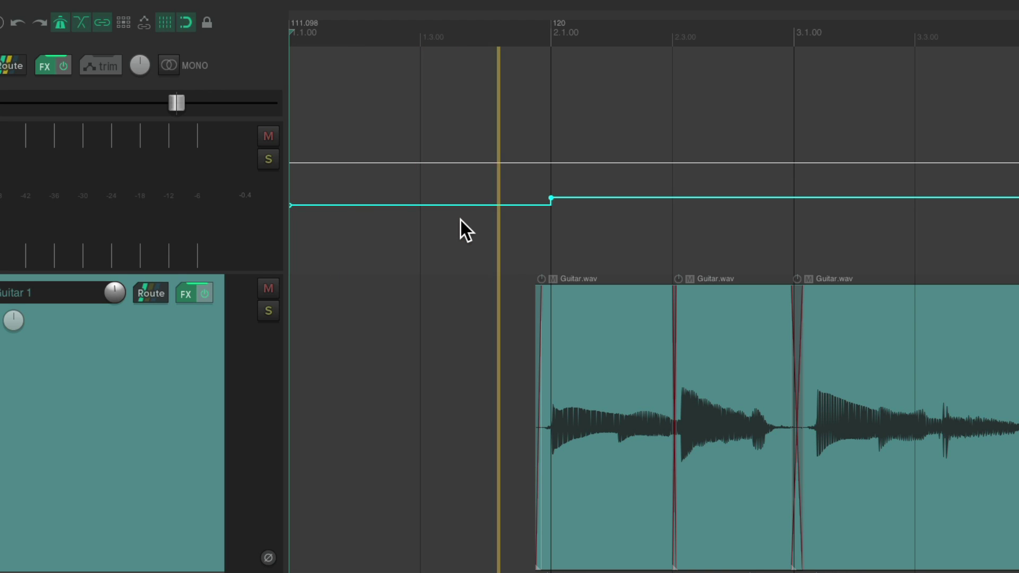
key(space)
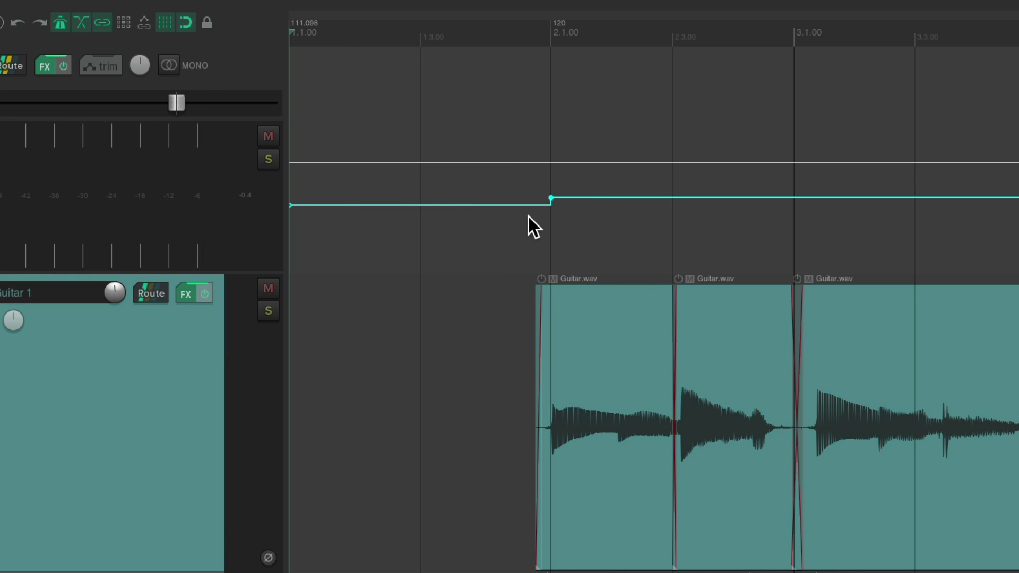
Delete the 120 BPM tempo marker at 2.1.00 and add a new one there at 111.098 BPM
alt+click(550, 198)
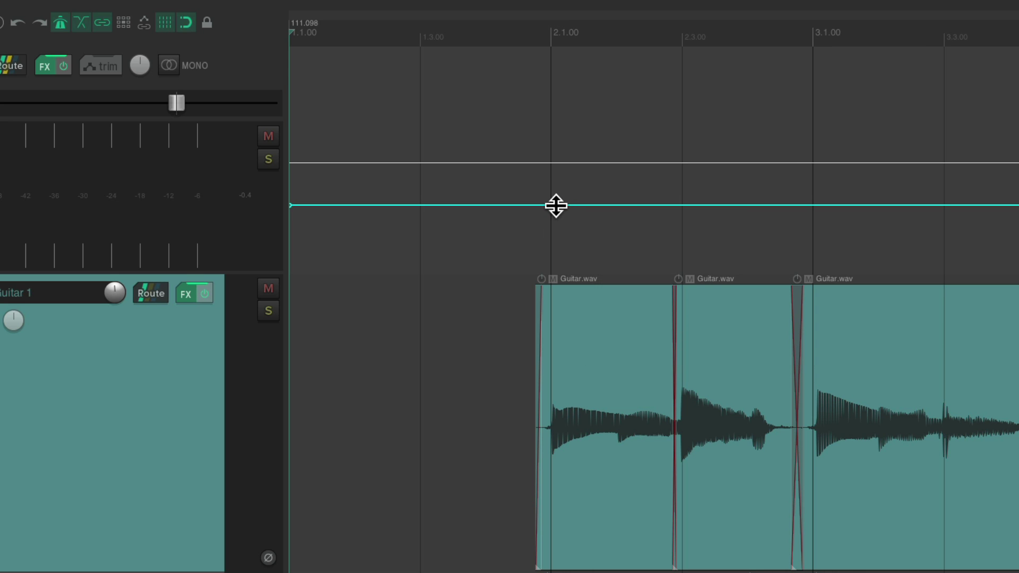
shift+click(552, 206)
Add a tempo marker at 2.3.00 and align it with the start of the second guitar note
scroll(645, 345, up, 2)
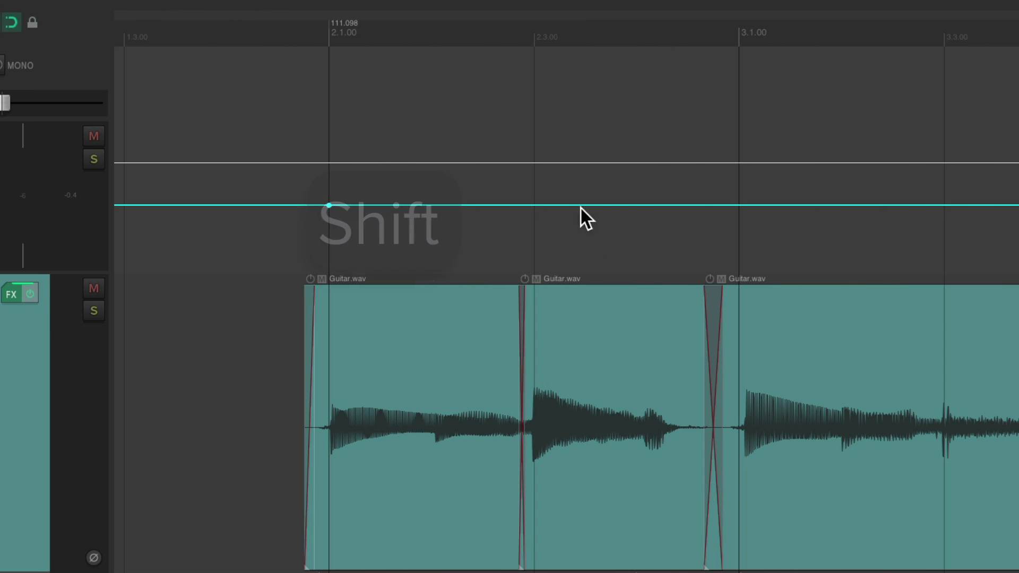
shift+click(536, 205)
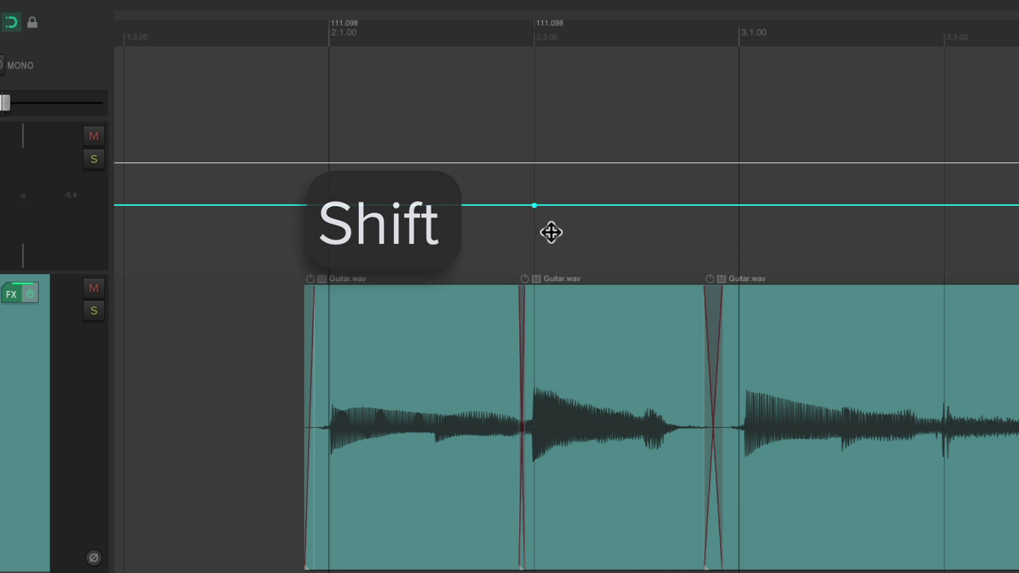
scroll(560, 302, up, 4)
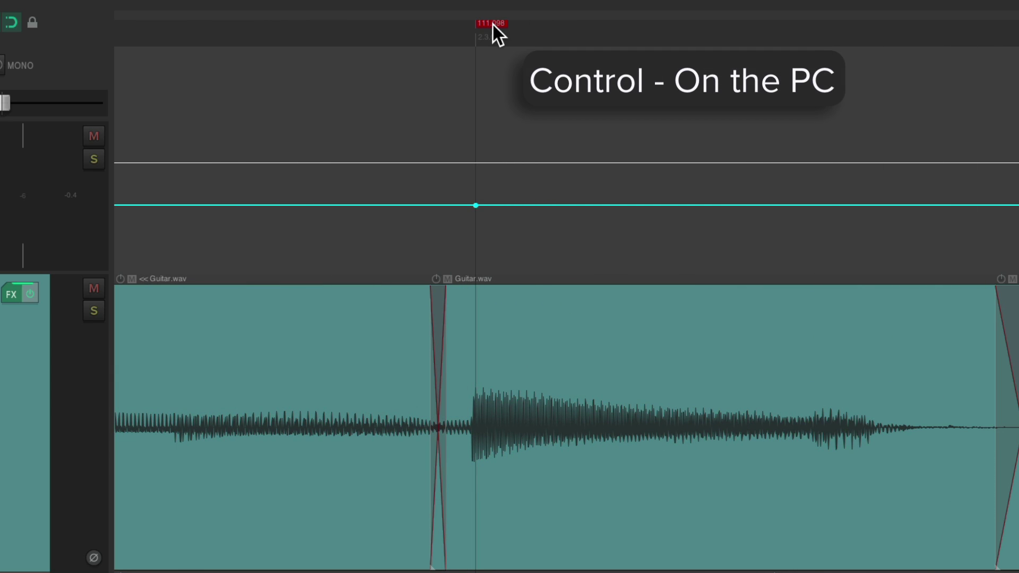
mouse_move(493, 23)
mouse_down()
mouse_move(461, 22)
mouse_move(488, 21)
mouse_up()
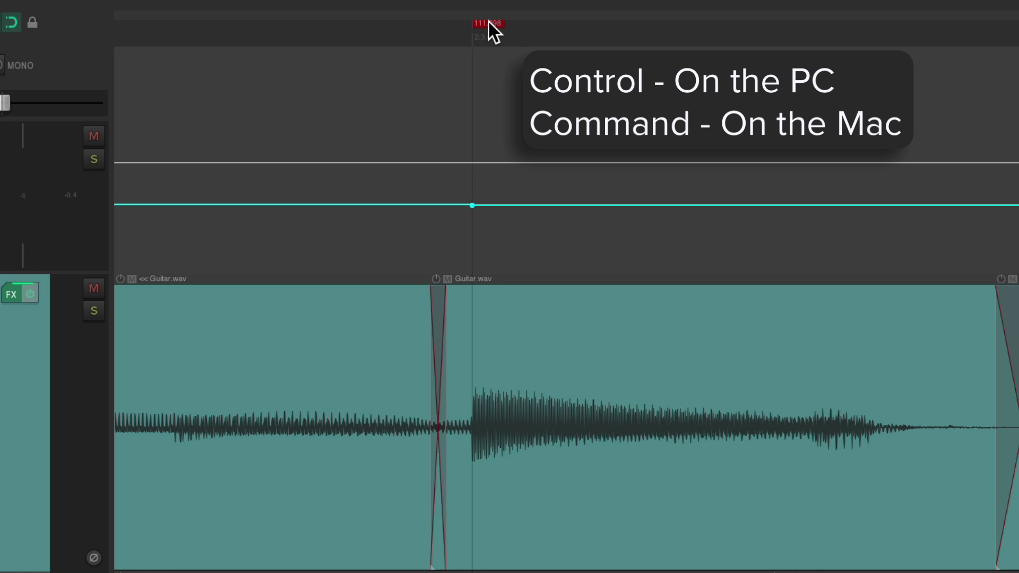
Add a tempo marker at 3.1.00 and align it with the start of the guitar note there
scroll(480, 269, down, 3)
scroll(545, 381, up, 2)
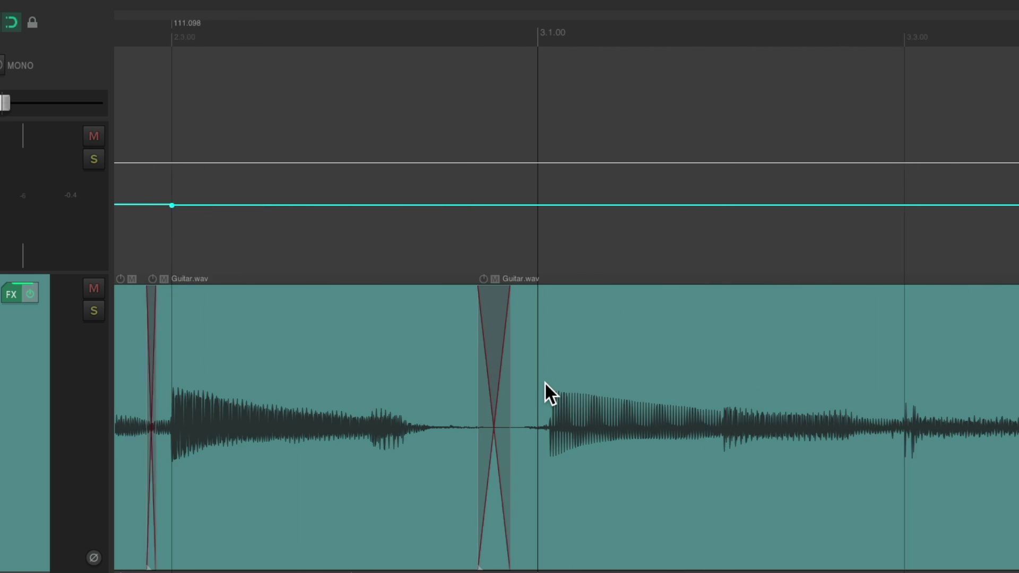
click(535, 205)
mouse_move(549, 24)
mouse_down()
mouse_move(536, 23)
mouse_move(559, 23)
mouse_move(549, 24)
mouse_up()
scroll(520, 200, down, 4)
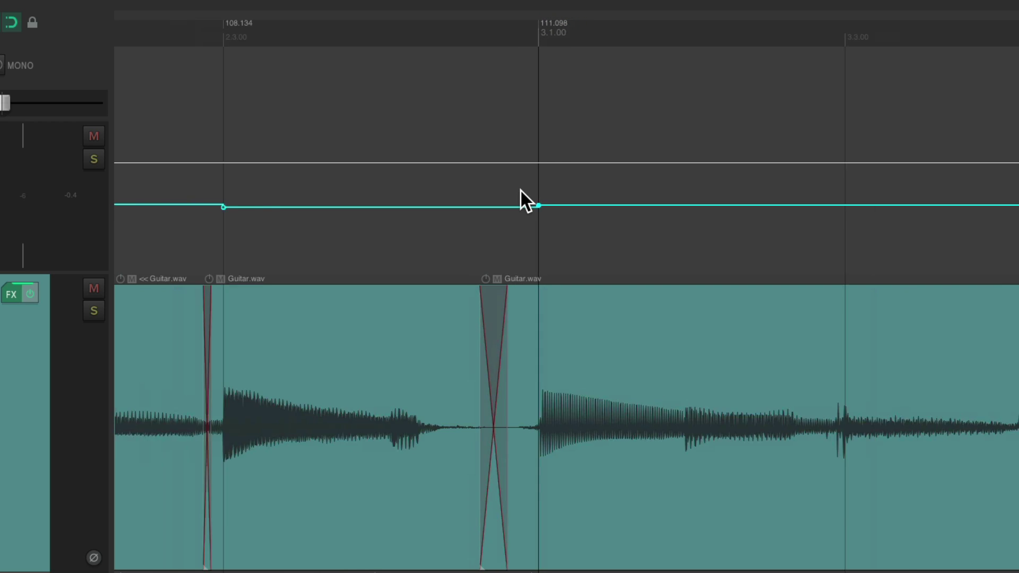
Add tempo markers at 3.3.00 and 4.1.00, aligning the 4.1.00 marker with the start of its guitar note
scroll(602, 287, up, 4)
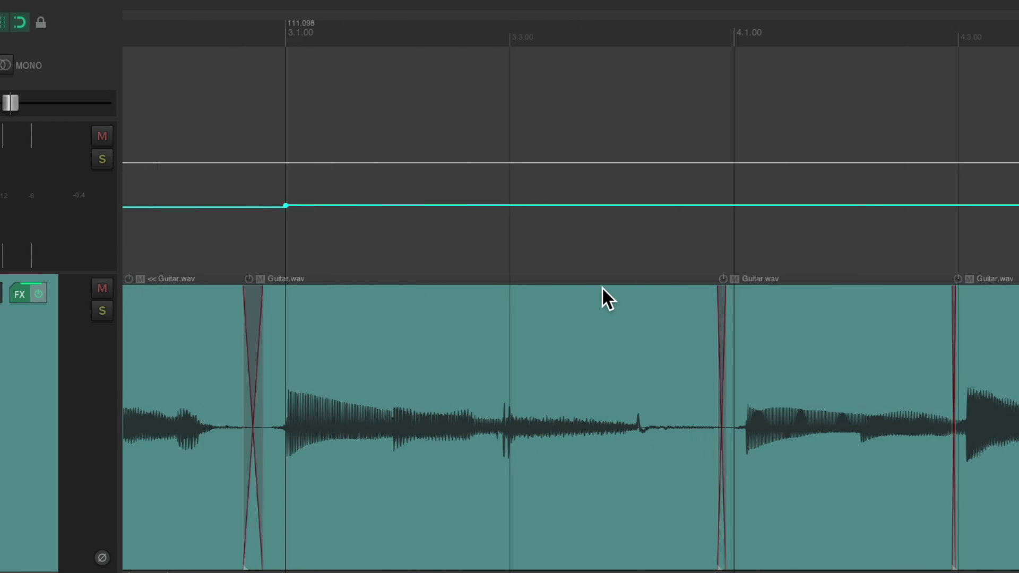
scroll(602, 288, up, 2)
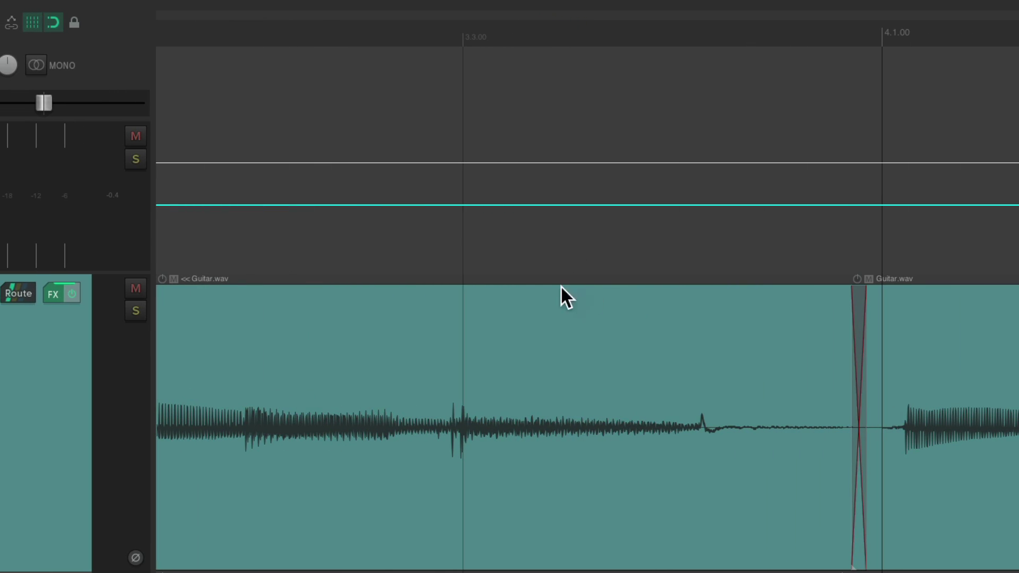
shift+click(471, 205)
mouse_move(478, 24)
mouse_down()
mouse_move(459, 24)
mouse_move(556, 21)
mouse_move(504, 24)
mouse_up()
scroll(555, 231, right, 7)
shift+click(516, 205)
Add a tempo marker at 4.3.00 aligned with its guitar note, and another marker at 5.1.00
scroll(623, 225, right, 8)
scroll(437, 441, up, 2)
shift+click(504, 207)
scroll(577, 221, down, 3)
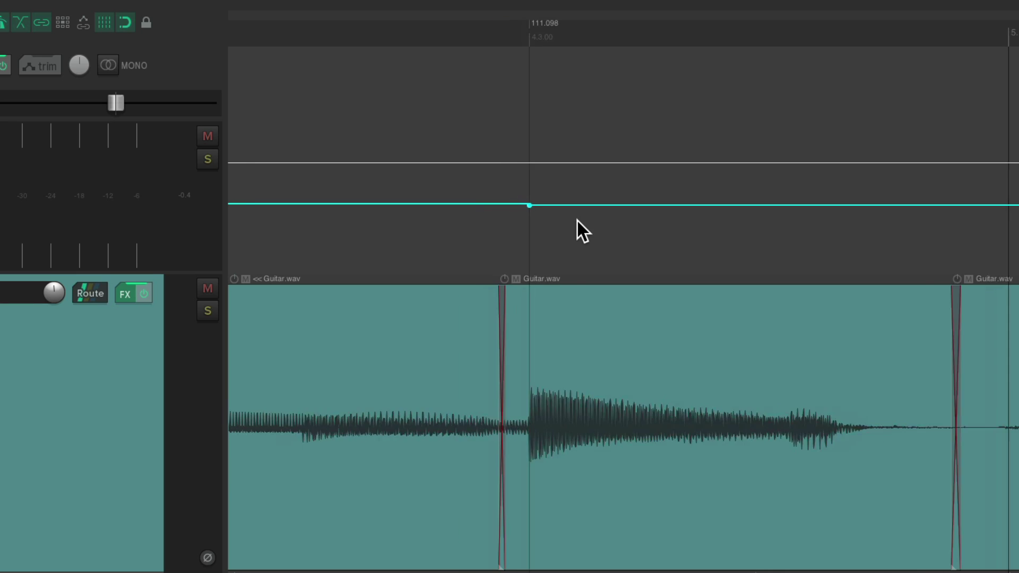
scroll(578, 221, right, 5)
scroll(699, 318, up, 3)
click(496, 204)
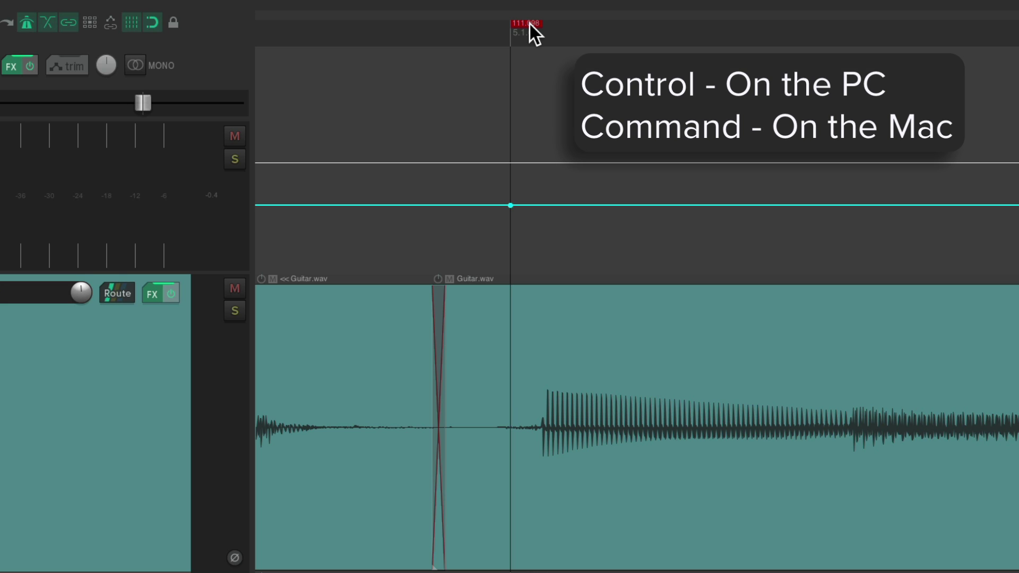
Test shifting the 4.3.00 tempo marker later, first moving the following markers along, then keeping them in place, and undo each move
scroll(543, 166, down, 5)
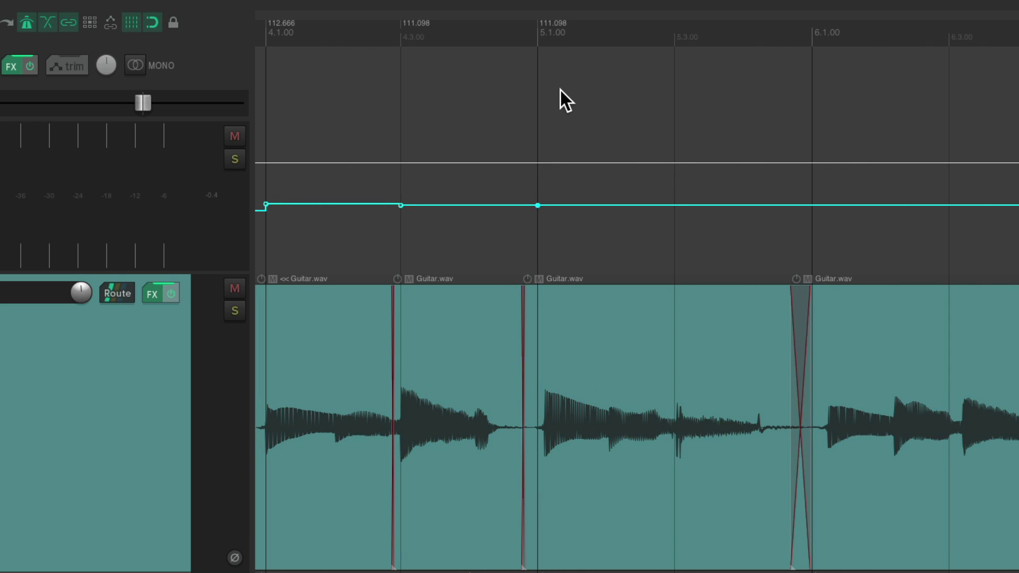
mouse_move(573, 23)
mouse_down()
mouse_move(686, 24)
mouse_move(546, 24)
mouse_move(594, 19)
mouse_up()
scroll(648, 127, left, 3)
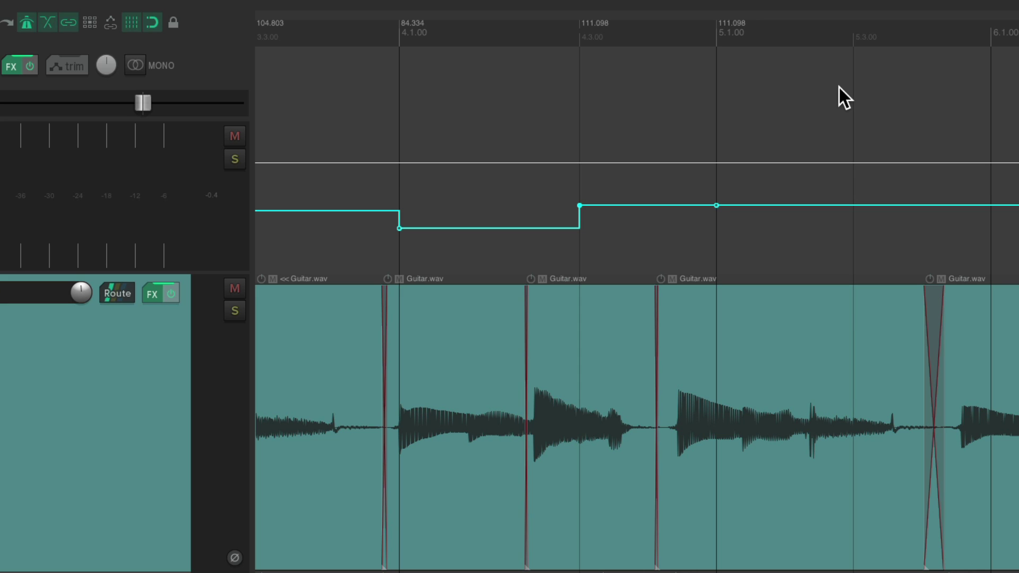
key(ctrl+z)
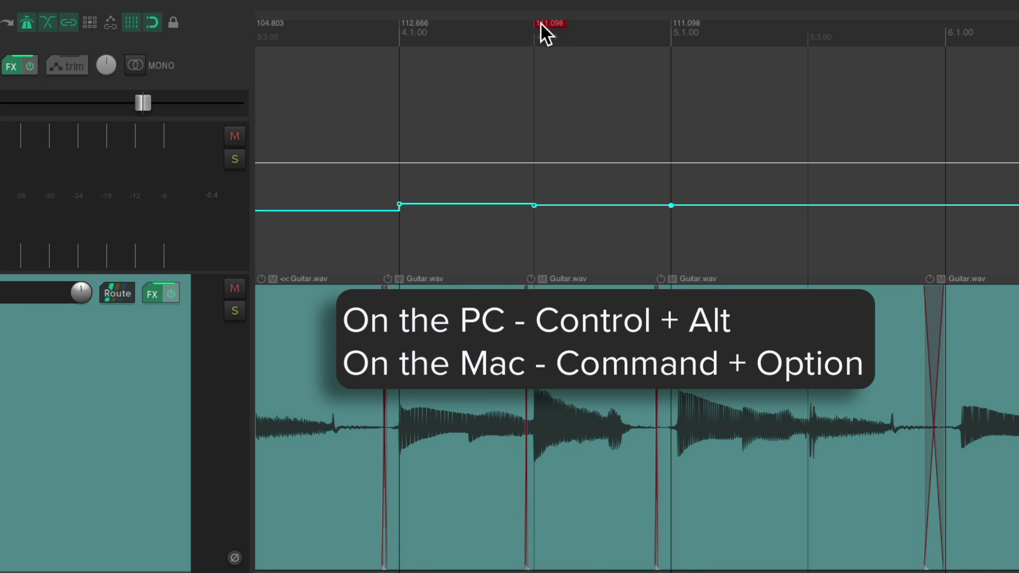
mouse_move(541, 24)
mouse_down()
mouse_move(575, 25)
mouse_move(521, 27)
mouse_move(563, 31)
mouse_up()
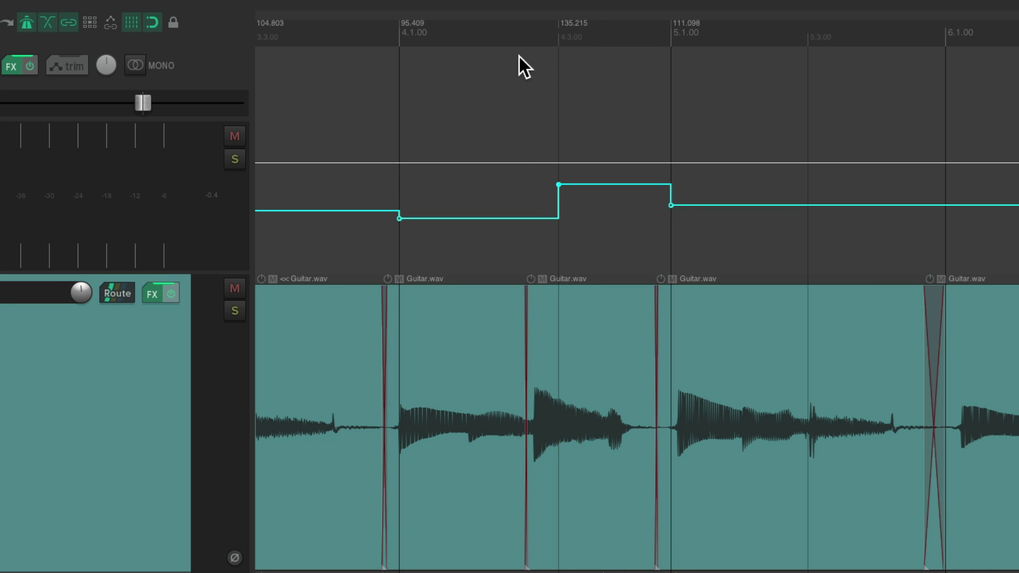
key(super+z)
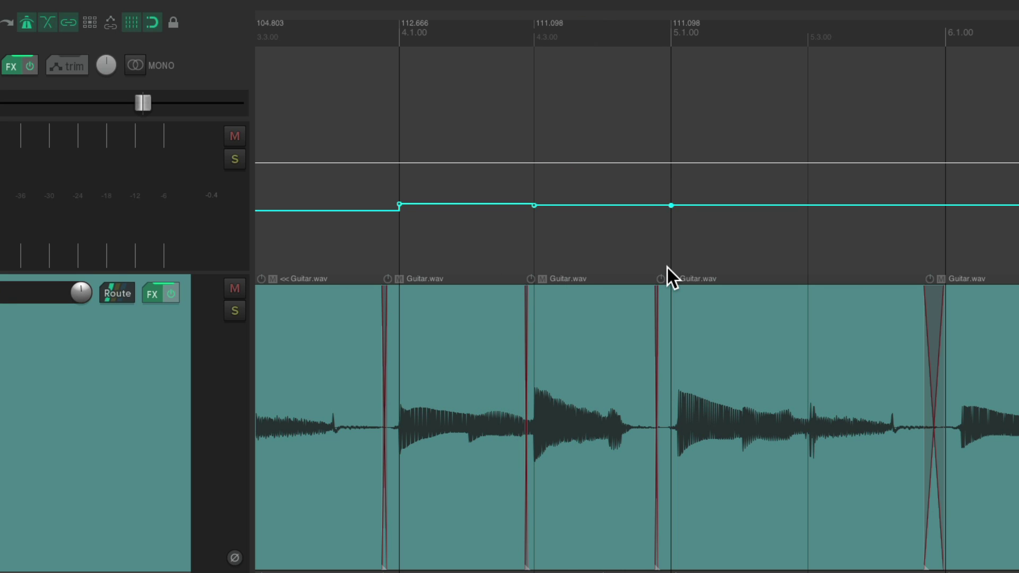
Add a tempo marker at 5.3.00 and align it with the start of its guitar note
scroll(666, 263, up, 4)
scroll(666, 263, up, 3)
scroll(666, 264, right, 5)
scroll(668, 263, up, 4)
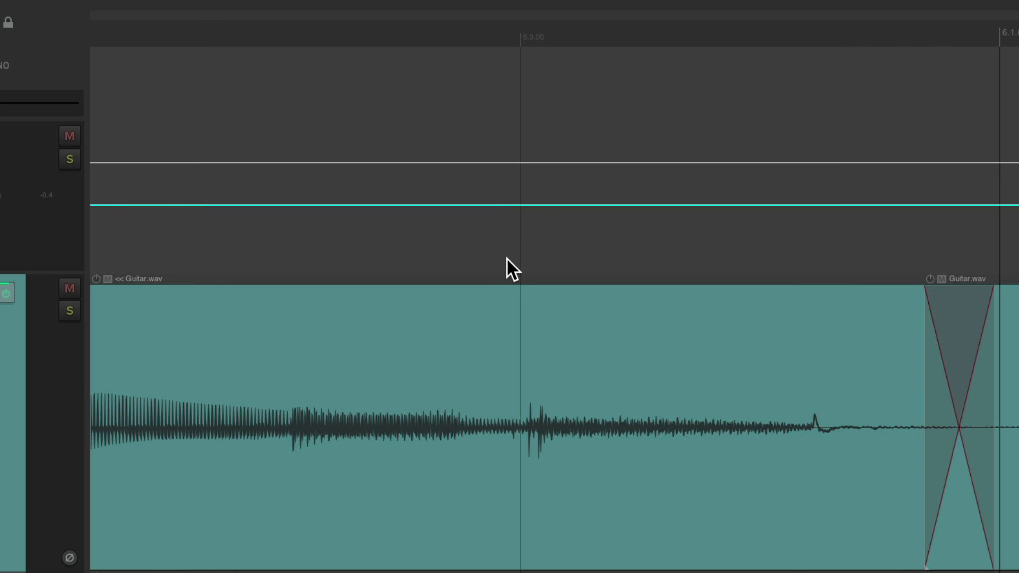
drag(534, 25, 540, 24)
scroll(482, 157, down, 3)
scroll(457, 348, right, 5)
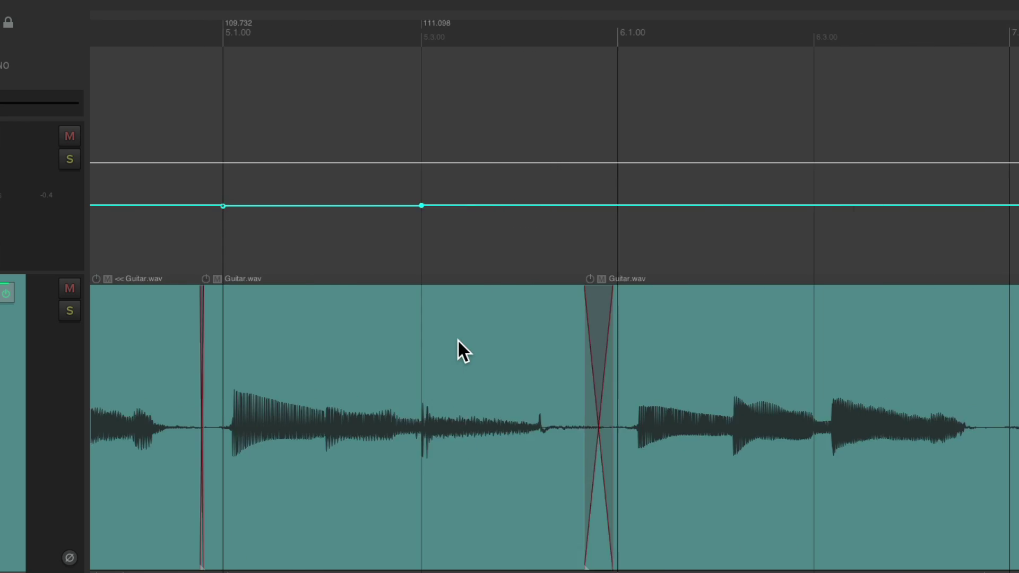
Add tempo markers at 6.1.00 and 6.3.00, aligning each with the start of its guitar note
scroll(479, 441, up, 3)
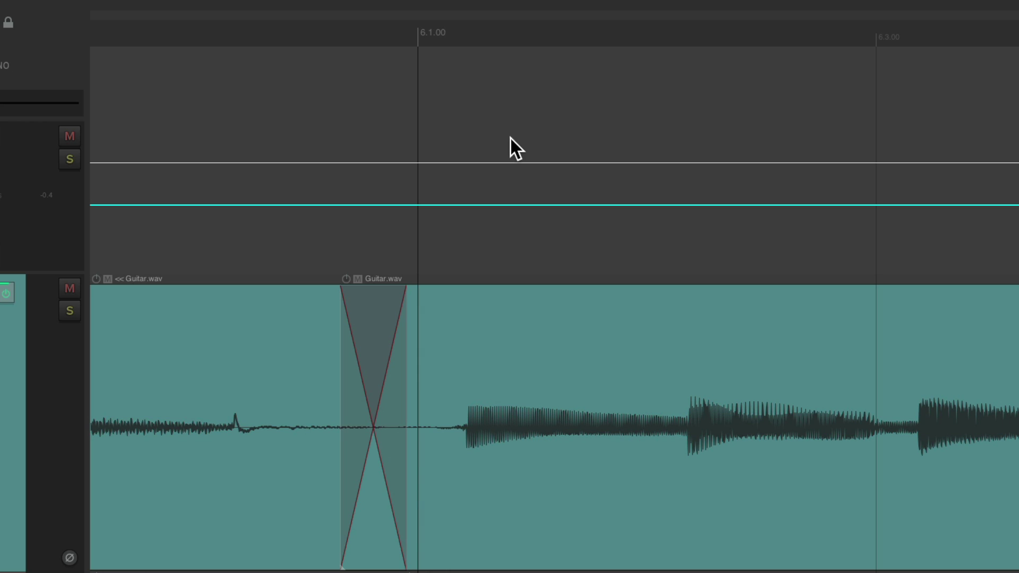
drag(433, 24, 480, 25)
scroll(436, 284, down, 3)
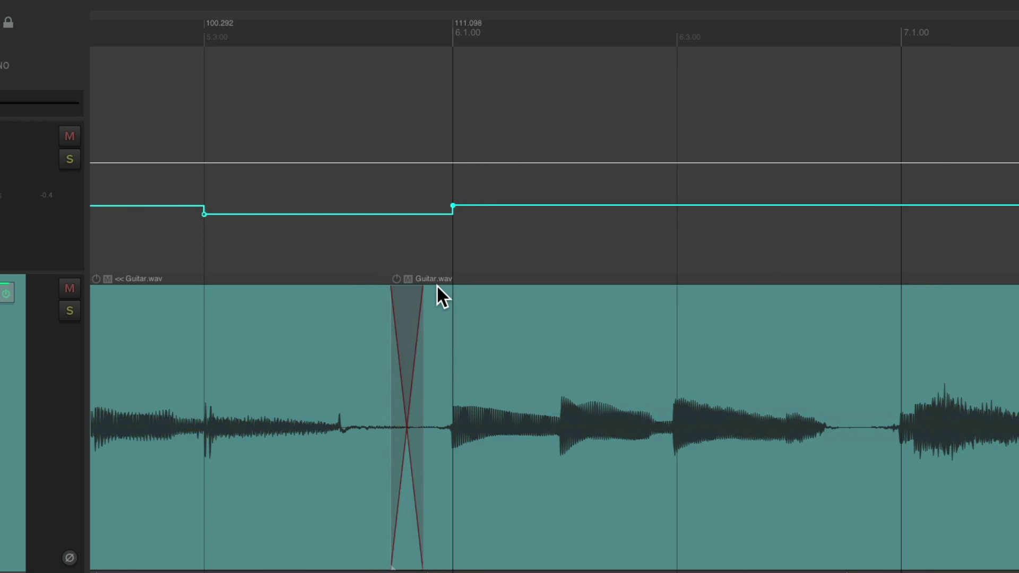
scroll(436, 284, right, 5)
shift+click(383, 206)
drag(391, 24, 386, 24)
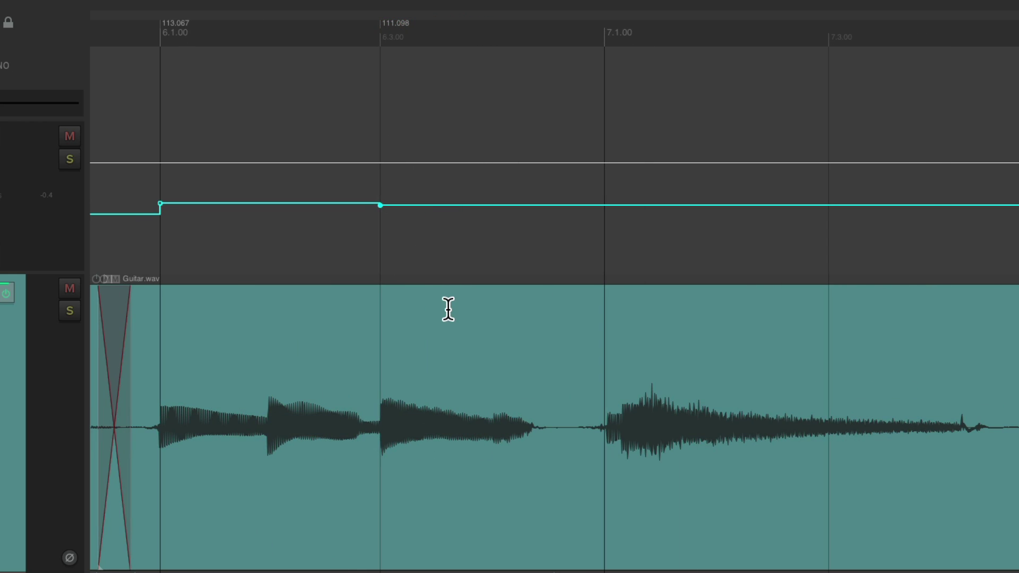
Add tempo markers at 7.1.00, 8.1.00 and 8.3.00, aligning each with the start of its guitar note
scroll(447, 310, right, 3)
shift+click(468, 207)
mouse_move(480, 23)
mouse_down()
mouse_move(497, 21)
mouse_move(479, 23)
mouse_up()
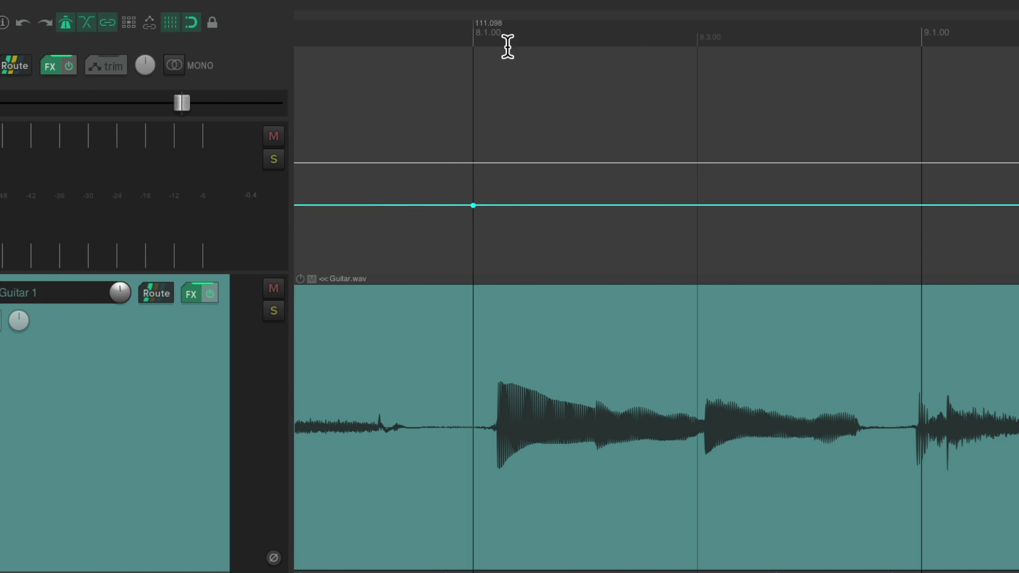
drag(483, 24, 520, 32)
scroll(697, 285, right, 3)
shift+click(660, 205)
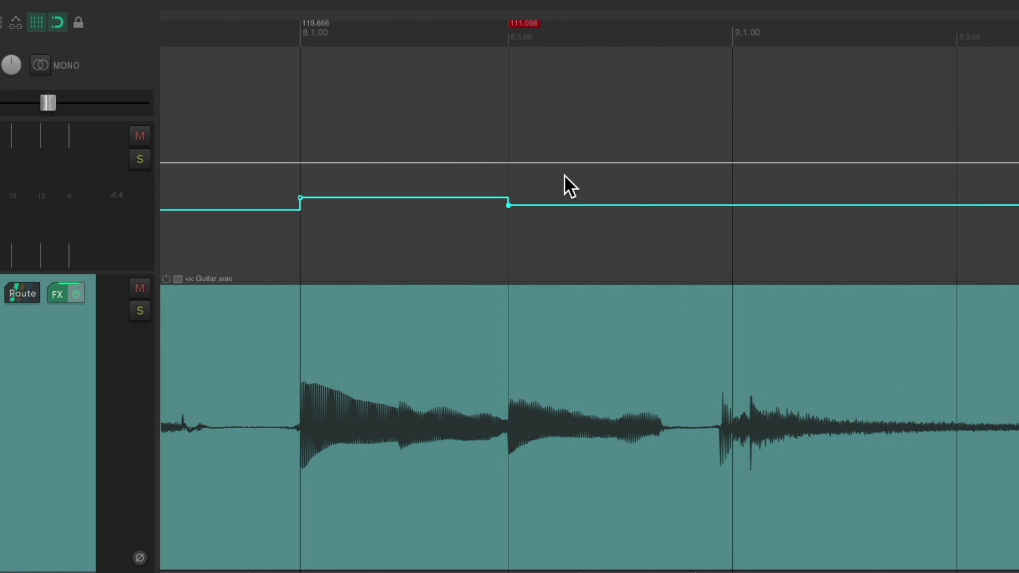
Add tempo markers at 9.1.00 and 10.1.00, aligning each with the start of its guitar note
scroll(566, 186, right, 3)
shift+click(571, 206)
drag(584, 22, 570, 23)
scroll(629, 355, right, 7)
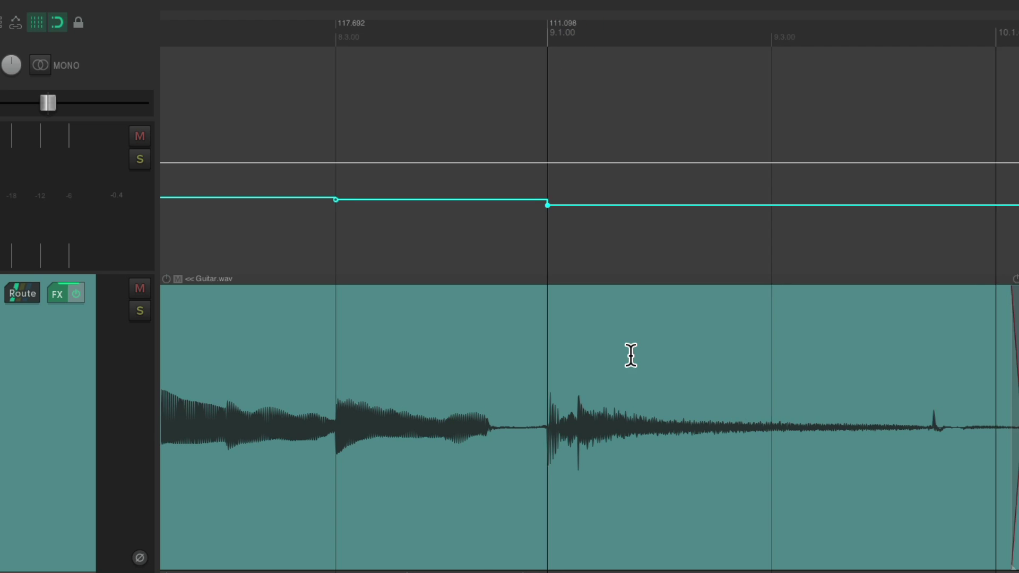
shift+click(622, 208)
scroll(580, 317, right, 3)
drag(478, 24, 531, 26)
Play back the guitar from 8.3.00 to check it against the new tempo markers, and stop
scroll(555, 195, down, 3)
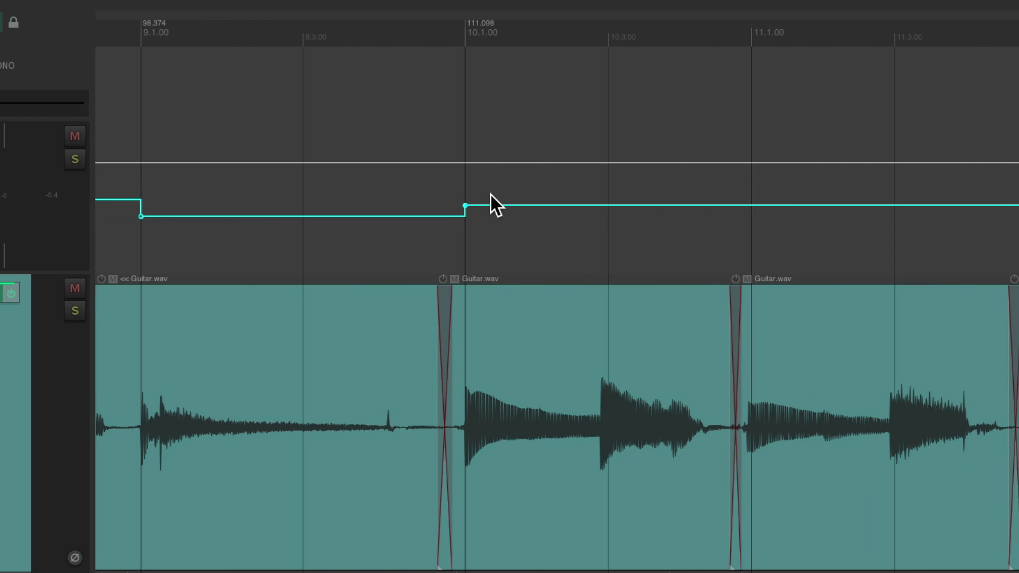
scroll(490, 194, left, 2)
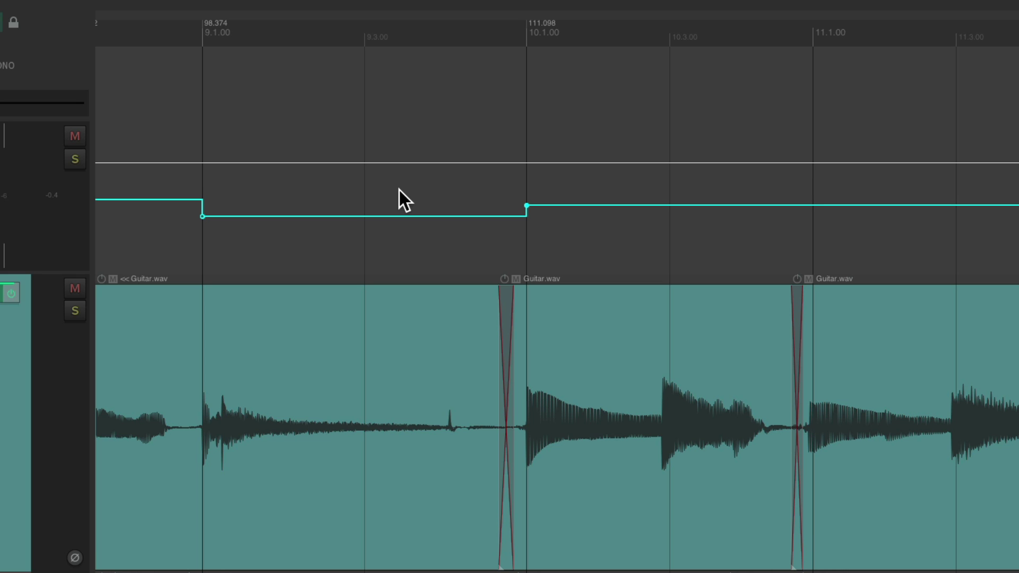
scroll(399, 189, left, 7)
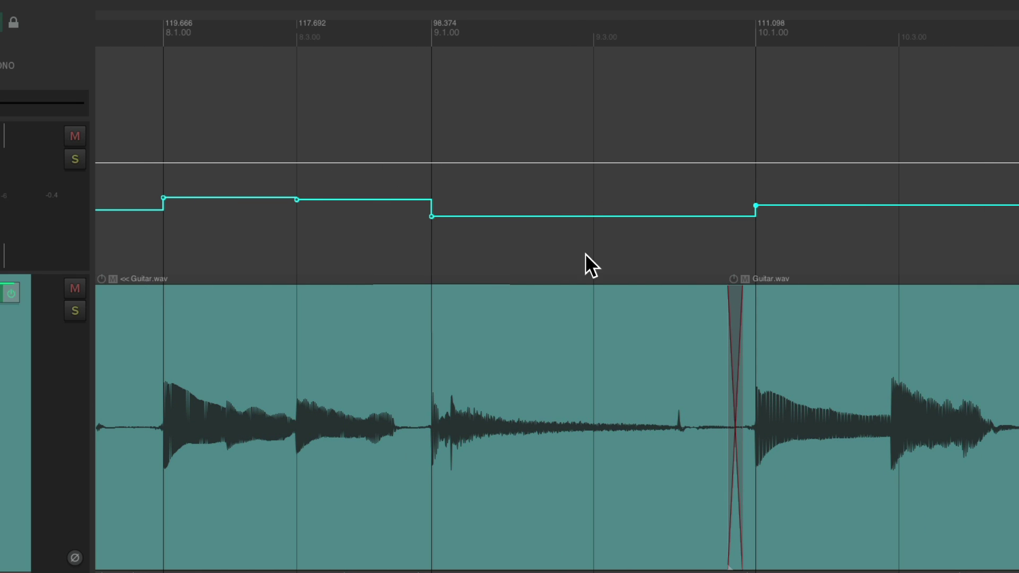
key(space)
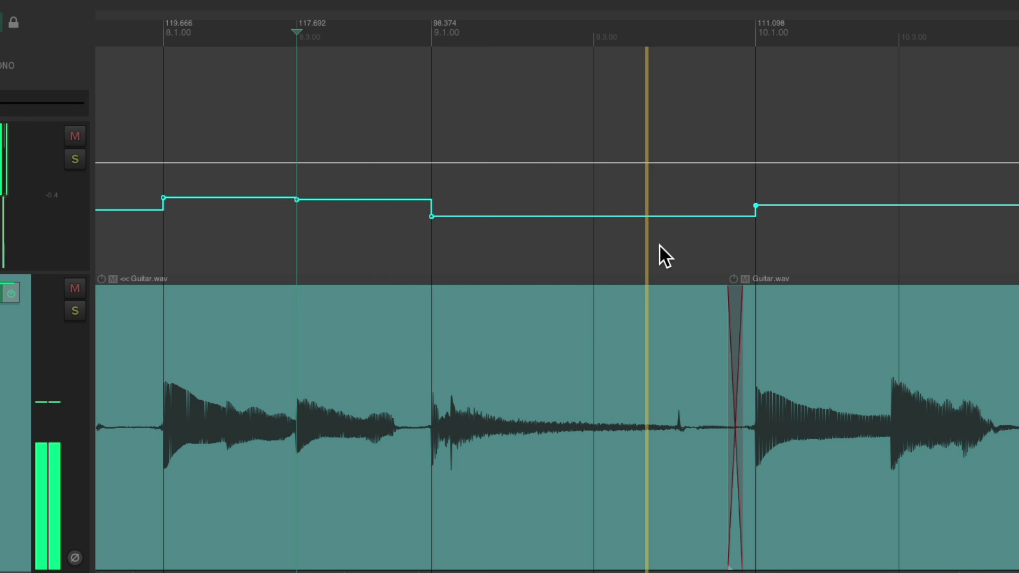
key(space)
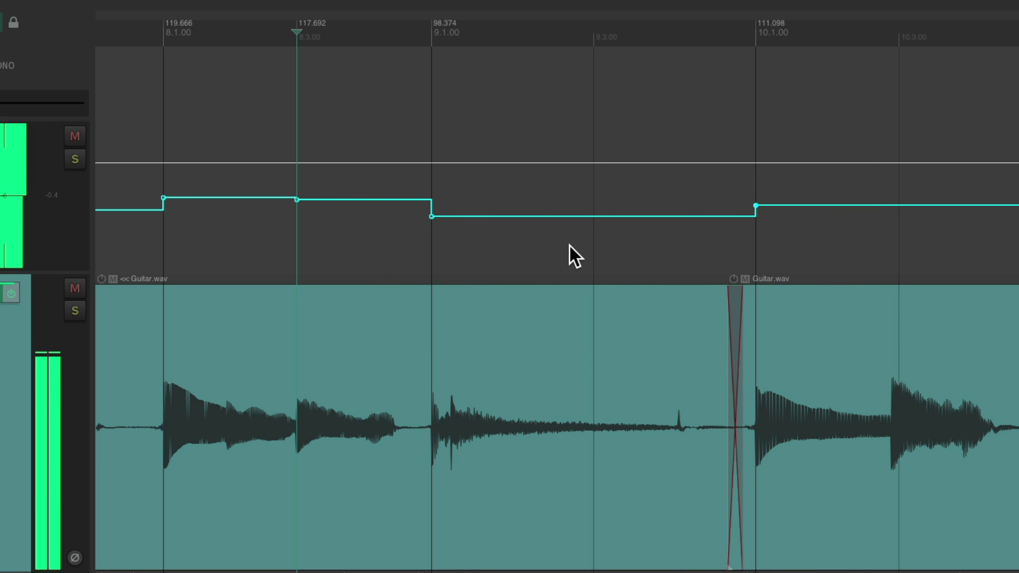
Add tempo markers at 10.3.00 and 11.1.00, aligning each with the start of its guitar note
scroll(569, 246, right, 8)
scroll(557, 246, up, 5)
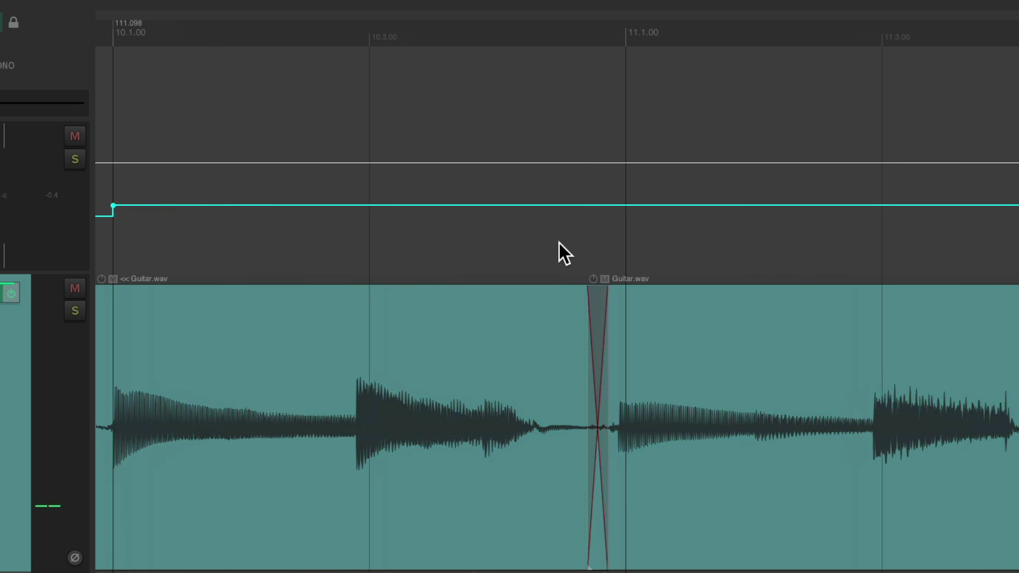
shift+click(357, 205)
drag(358, 21, 344, 21)
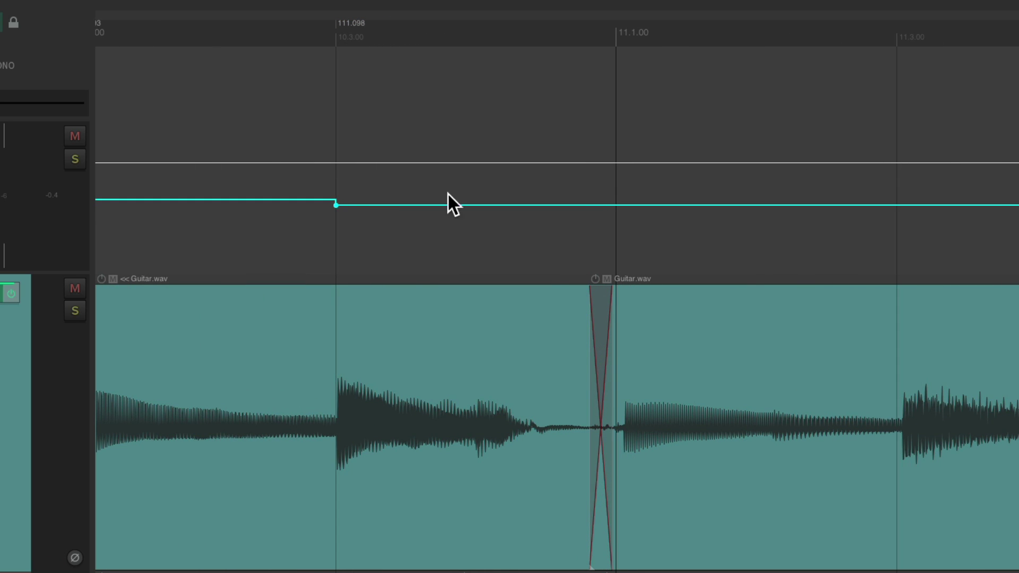
scroll(451, 197, right, 3)
shift+click(467, 204)
drag(488, 25, 494, 20)
Add tempo markers at 11.3.00, 12.1.00 and 12.3.00, aligning them with their guitar notes
scroll(488, 241, right, 4)
click(466, 206)
scroll(512, 280, right, 2)
shift+click(551, 206)
drag(568, 24, 580, 25)
scroll(520, 279, right, 4)
shift+click(508, 206)
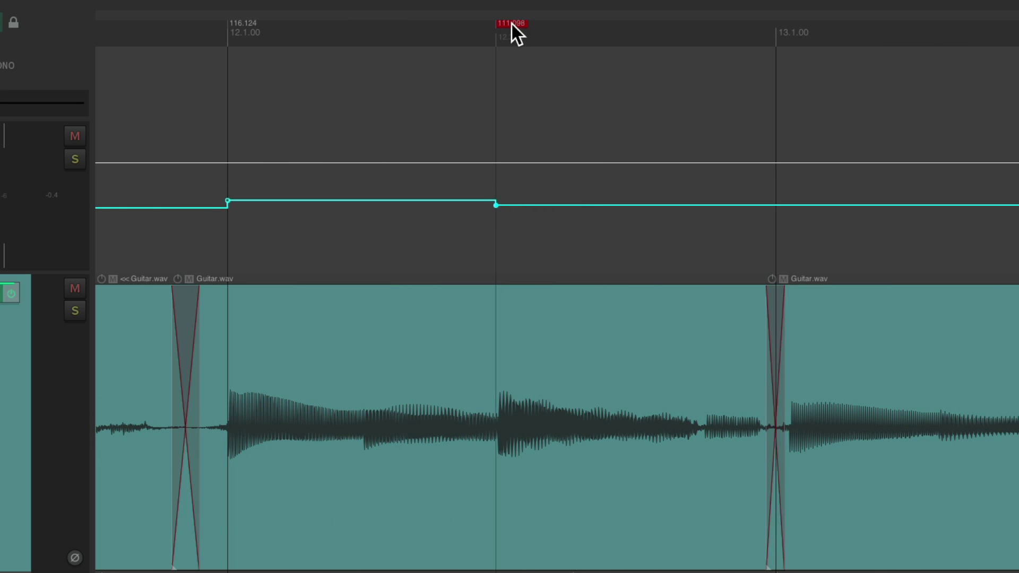
Add tempo markers at 13.1.00 and 13.3.00, aligning them with their guitar notes
scroll(380, 255, right, 5)
click(337, 205)
scroll(421, 323, down, 3)
drag(358, 20, 411, 22)
scroll(422, 319, right, 5)
scroll(414, 286, up, 2)
shift+click(373, 206)
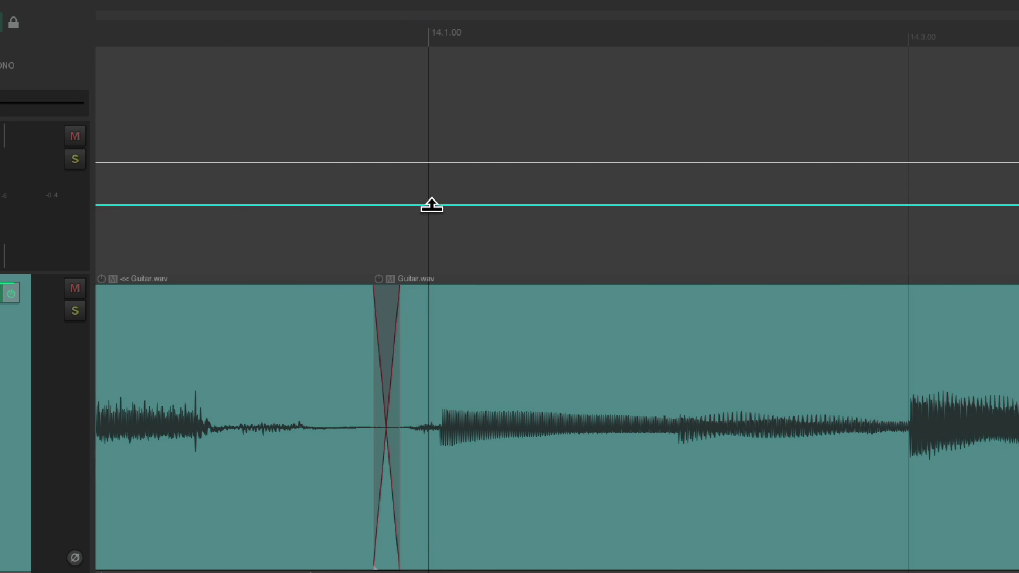
Add tempo markers at 14.1.00, 14.3.00 and 15.1.00, aligned with their guitar notes
scroll(502, 332, right, 8)
click(489, 205)
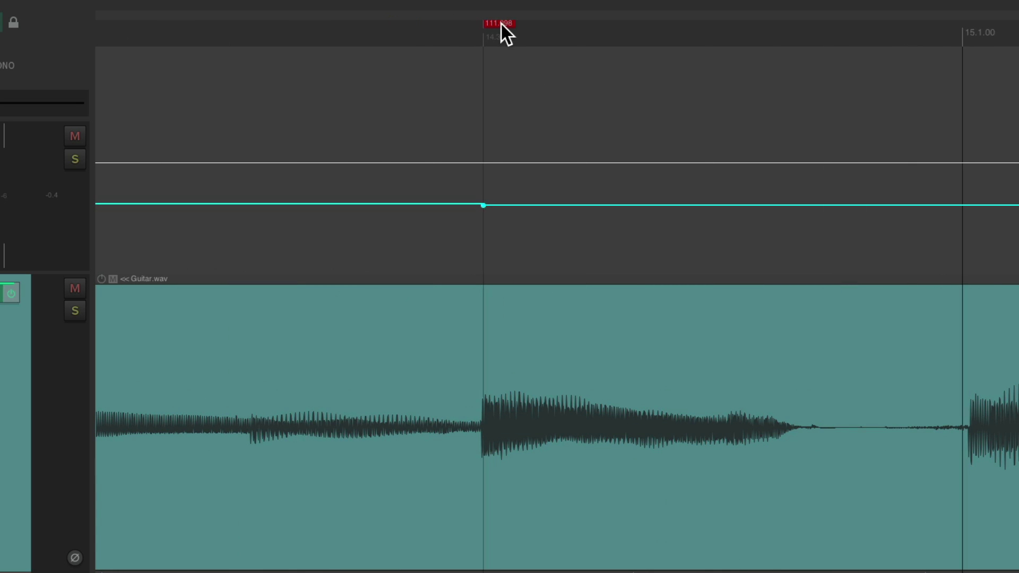
scroll(533, 350, right, 8)
click(486, 205)
Add tempo markers at 16.1.00 and 16.3.00, aligning each with the start of its guitar note
scroll(513, 352, right, 10)
shift+click(476, 206)
drag(492, 22, 538, 22)
scroll(441, 183, down, 3)
scroll(440, 183, right, 5)
scroll(441, 183, up, 3)
shift+click(450, 205)
drag(465, 23, 430, 22)
Add tempo markers at 17.1.00 and 19.1.00, aligning each with the start of its guitar note
scroll(553, 289, right, 8)
shift+click(478, 205)
drag(497, 21, 486, 21)
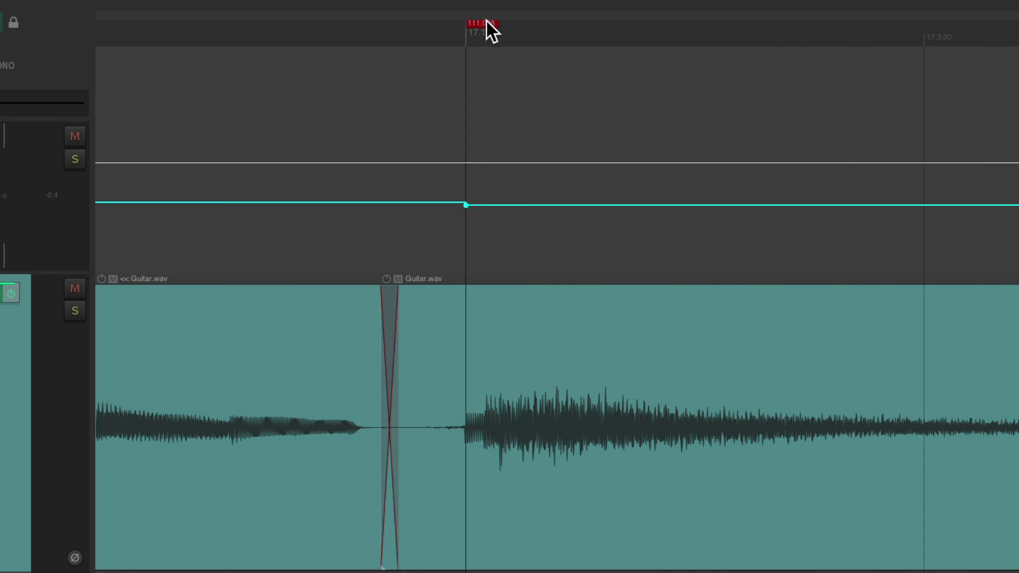
scroll(531, 266, right, 15)
shift+click(338, 205)
drag(358, 21, 333, 22)
Add tempo markers at 19.3.00 and 20.1.00, aligning them with their guitar notes
scroll(524, 214, right, 6)
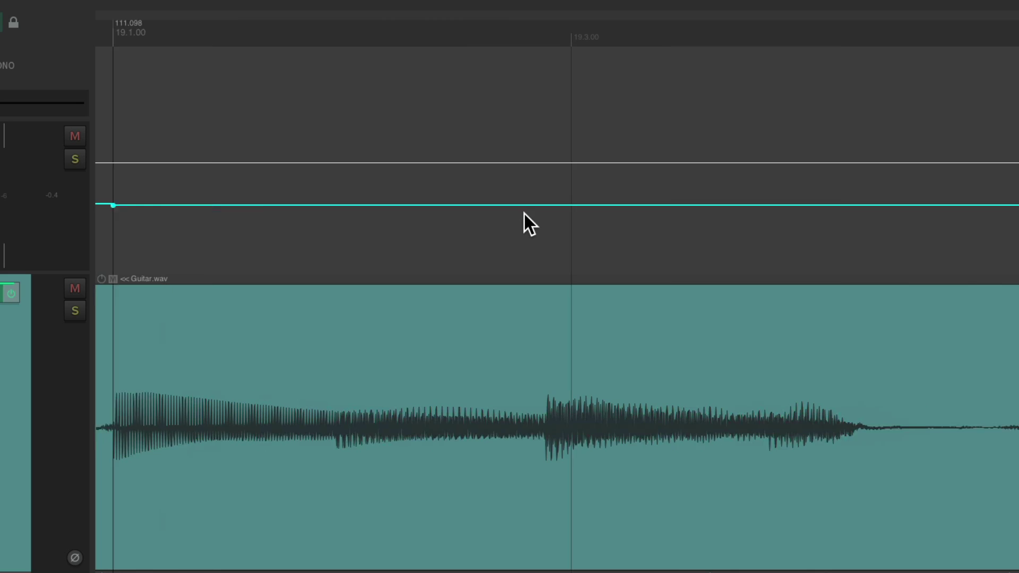
shift+click(517, 205)
mouse_move(533, 24)
mouse_down()
mouse_move(506, 23)
mouse_move(564, 23)
mouse_up()
scroll(516, 249, right, 10)
shift+click(517, 205)
Add tempo markers at 21.1.00 and 21.3.00, aligning each with the start of its guitar note
scroll(513, 249, right, 10)
scroll(508, 240, down, 3)
shift+click(488, 206)
scroll(524, 242, up, 3)
scroll(524, 242, up, 1)
drag(467, 22, 487, 22)
scroll(534, 256, right, 10)
shift+click(340, 205)
drag(352, 21, 348, 21)
Add tempo markers at 22.1.00 and 22.3.00, aligned with their guitar notes
scroll(450, 247, right, 9)
shift+click(412, 205)
mouse_move(424, 23)
mouse_down()
mouse_move(470, 23)
mouse_move(445, 24)
mouse_up()
scroll(437, 225, right, 10)
shift+click(432, 205)
Add tempo markers at 23.1.00, 23.3.00 and 24.1.00, aligned with their guitar notes
scroll(524, 188, right, 10)
shift+click(412, 205)
scroll(502, 228, right, 10)
shift+click(446, 206)
scroll(511, 266, right, 9)
shift+click(519, 205)
click(520, 206)
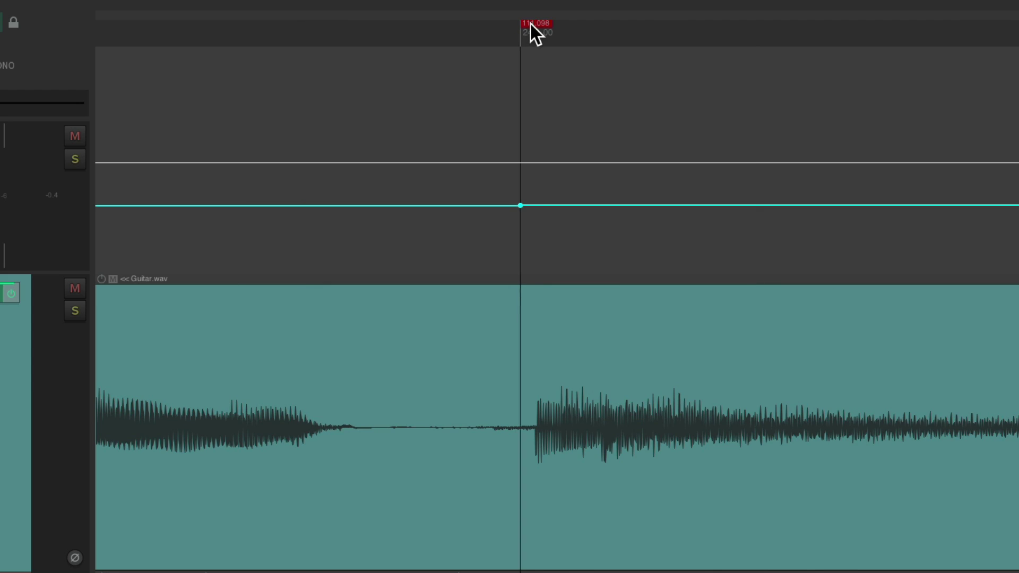
Add tempo markers at 25.1.00, 25.3.00 and 26.1.00, aligning each with the start of its guitar note
scroll(498, 202, right, 5)
drag(333, 23, 368, 20)
scroll(483, 199, right, 5)
shift+click(472, 205)
drag(493, 22, 466, 21)
scroll(535, 185, right, 1)
scroll(536, 185, right, 4)
shift+click(534, 205)
drag(550, 22, 527, 22)
Look over the tempo map along the whole guitar performance
scroll(549, 248, right, 5)
scroll(549, 248, down, 5)
scroll(549, 247, down, 1)
scroll(549, 247, left, 5)
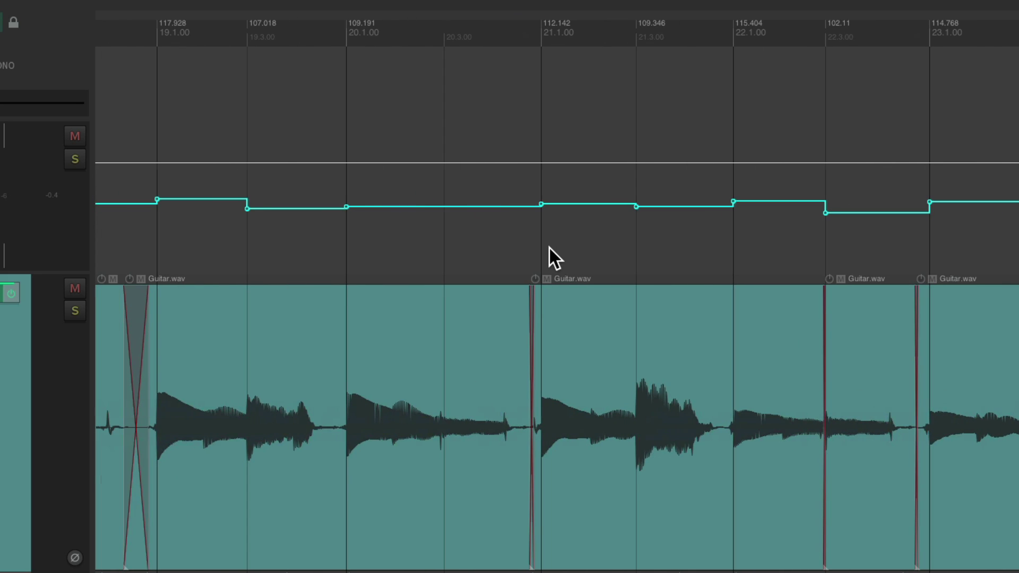
scroll(549, 247, down, 6)
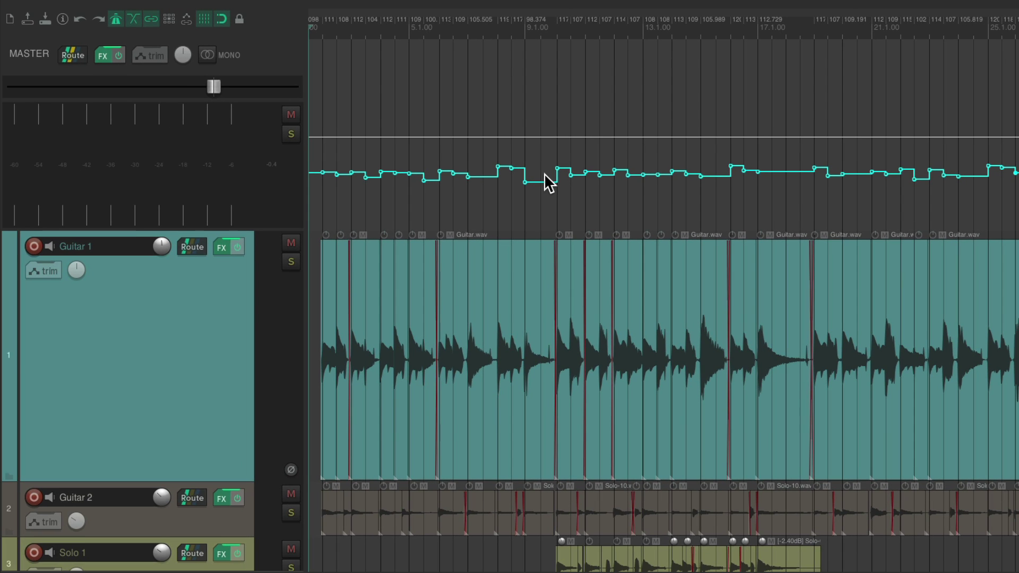
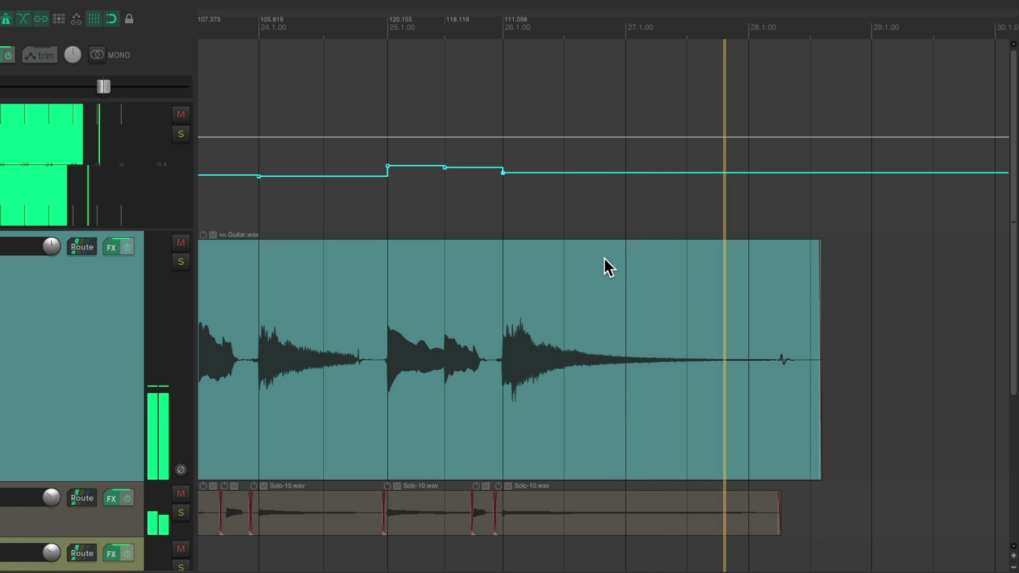
Stop playback and quantize the position of all notes in the Wurlitzer MIDI item to a straight 1/4 grid at 100% strength
key(space)
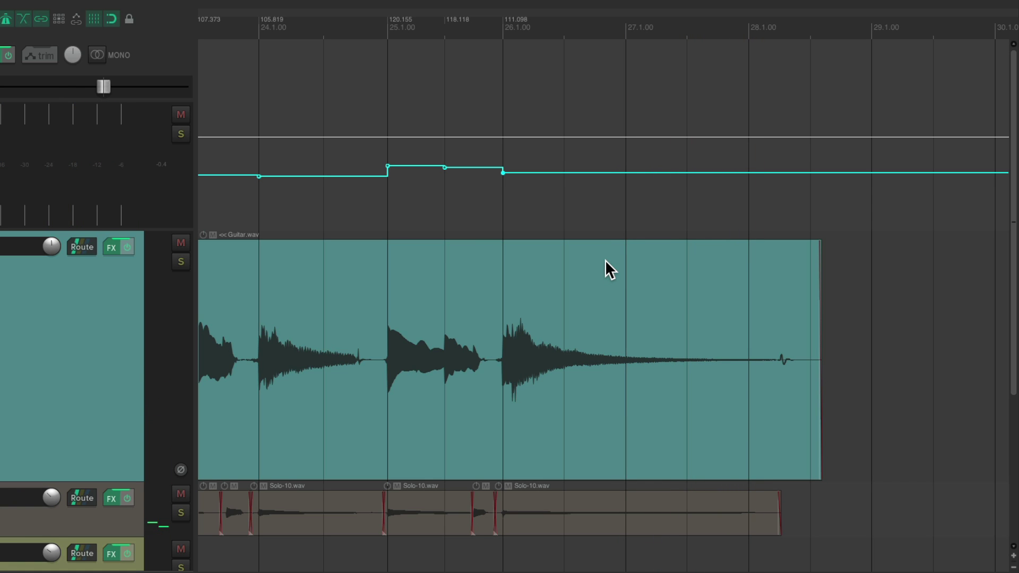
scroll(605, 260, down, 5)
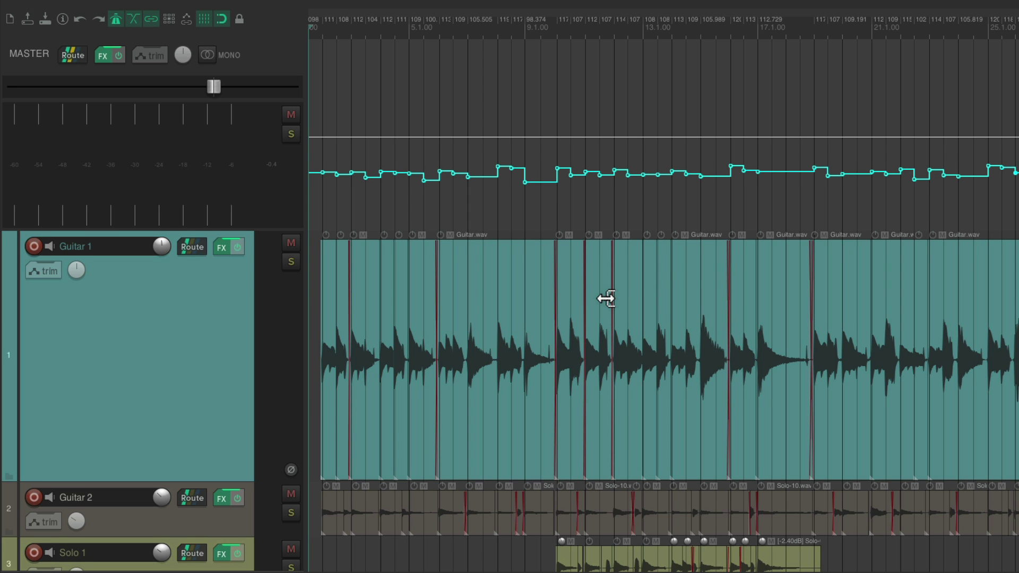
scroll(605, 298, down, 5)
scroll(369, 478, up, 5)
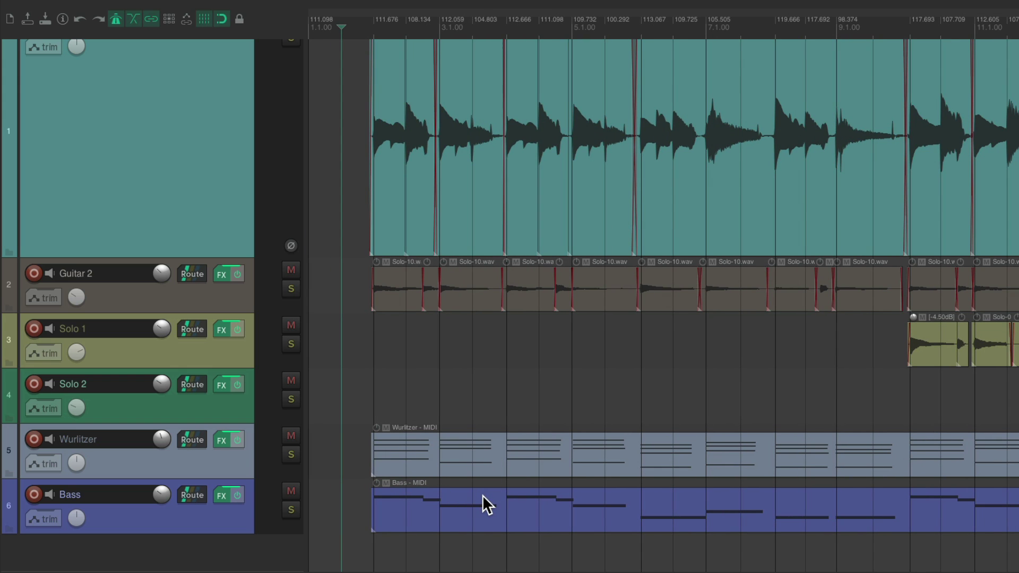
double_click(468, 451)
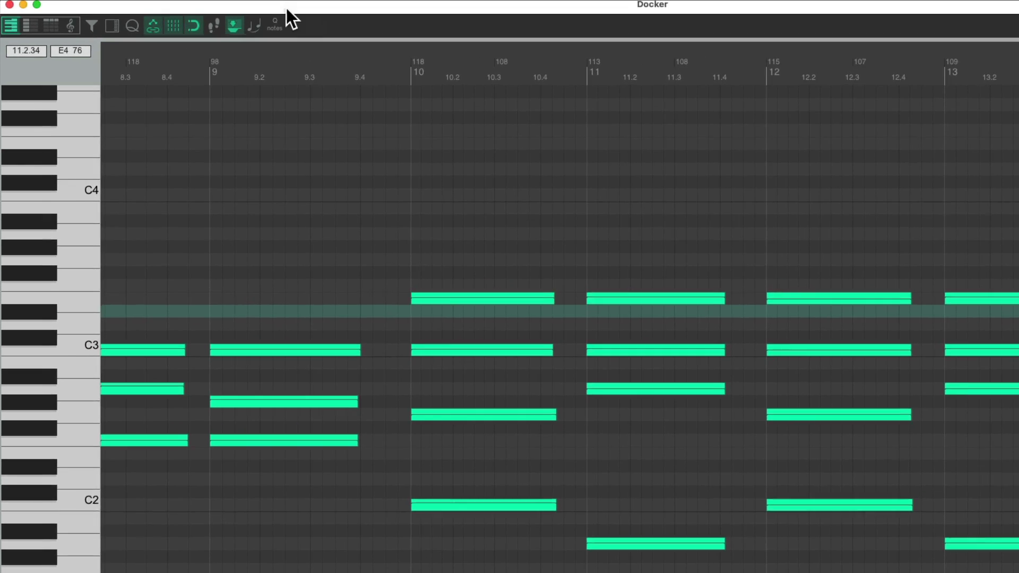
click(105, 13)
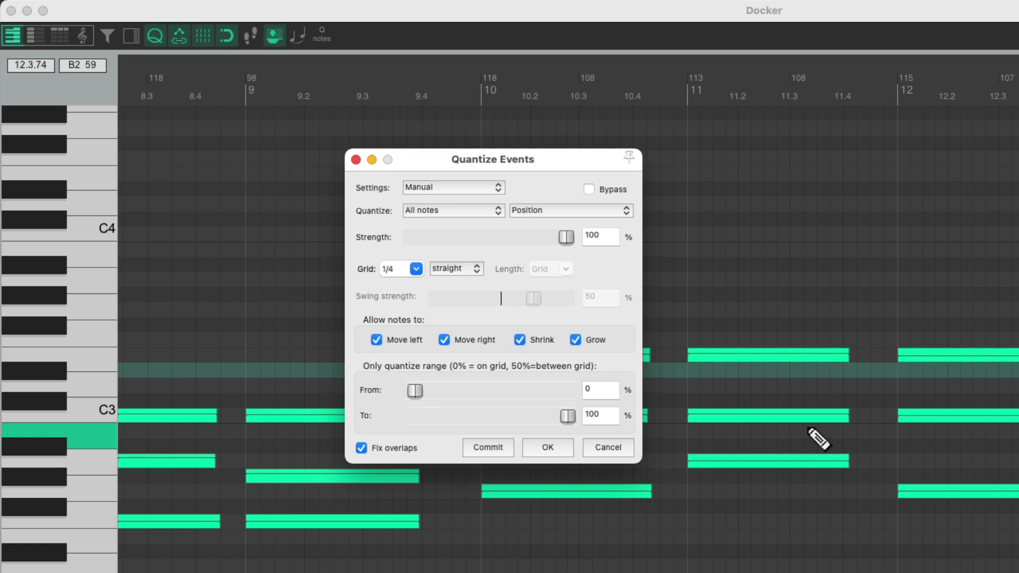
click(552, 444)
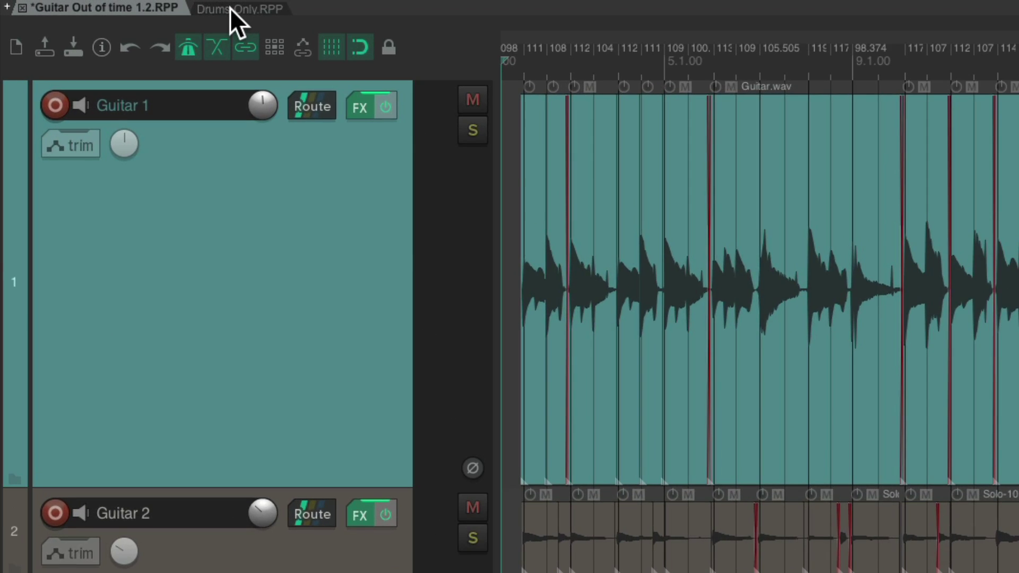
Copy the Drums track from the Drums Only.RPP project and paste it below Guitar 1 in the guitar project
click(230, 8)
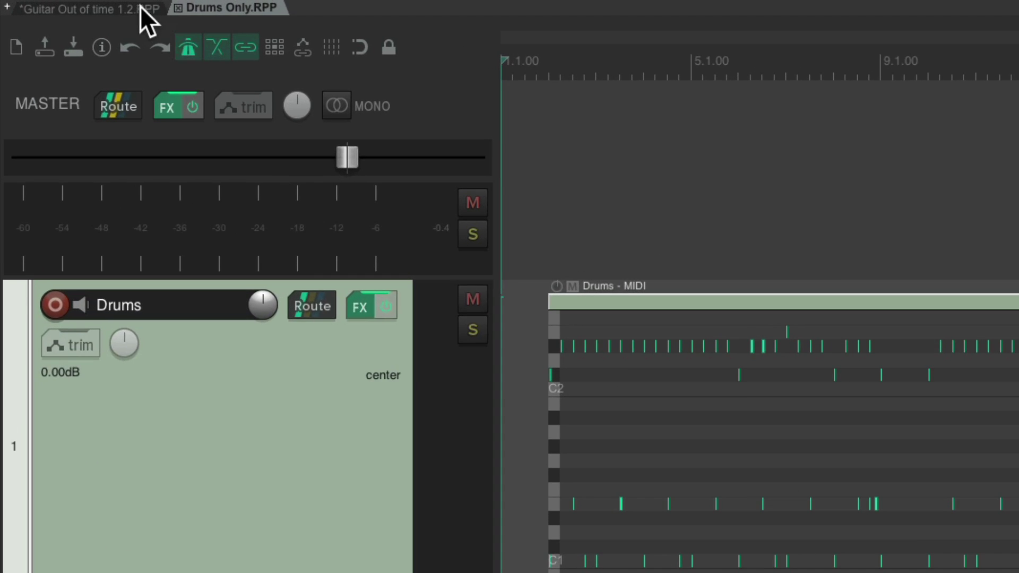
click(76, 1)
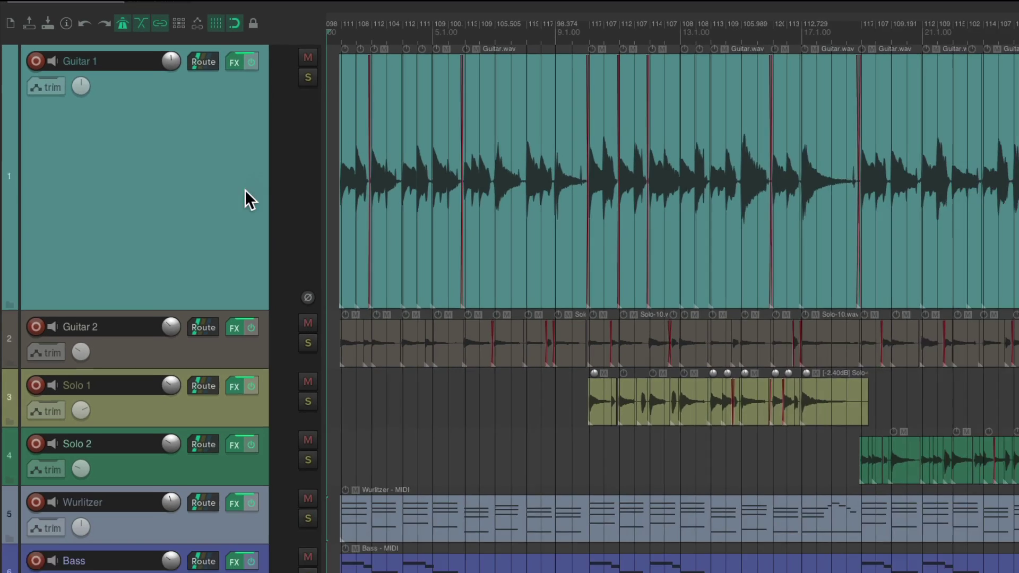
click(369, 312)
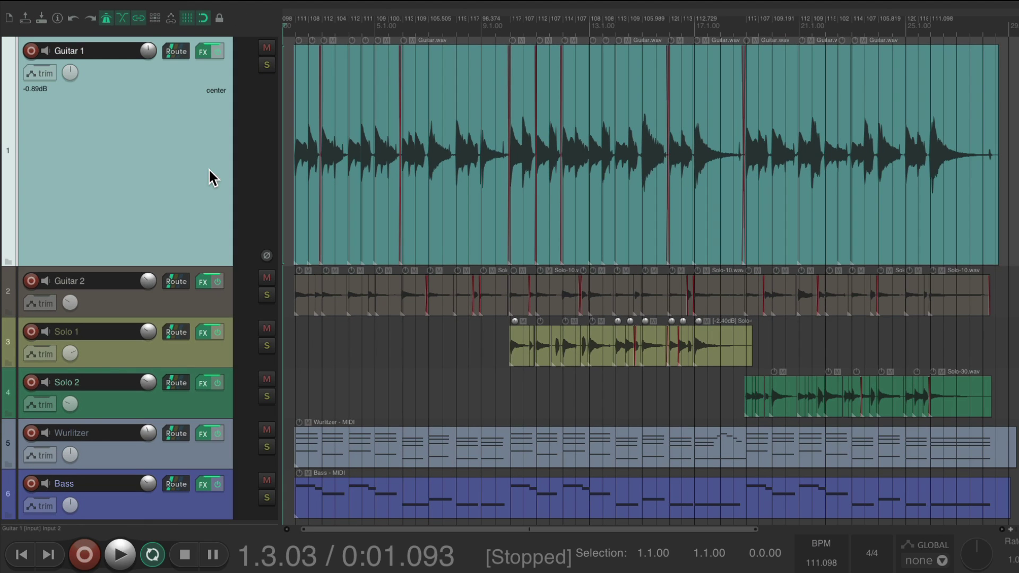
key(super+v)
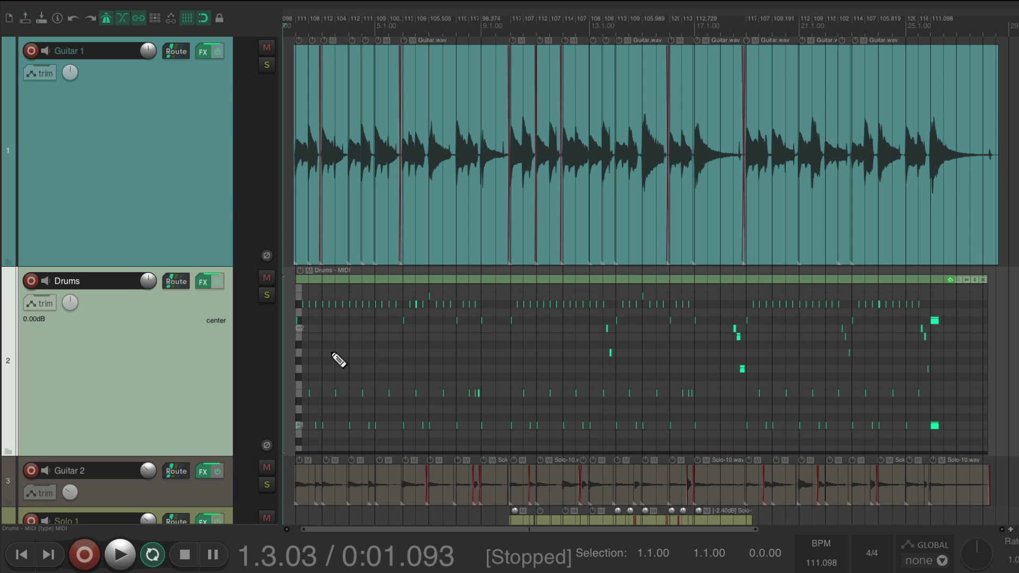
Play the song through to its end and check how the Drums MIDI notes line up with the Guitar 1 notes and tempo markers
scroll(338, 359, up, 10)
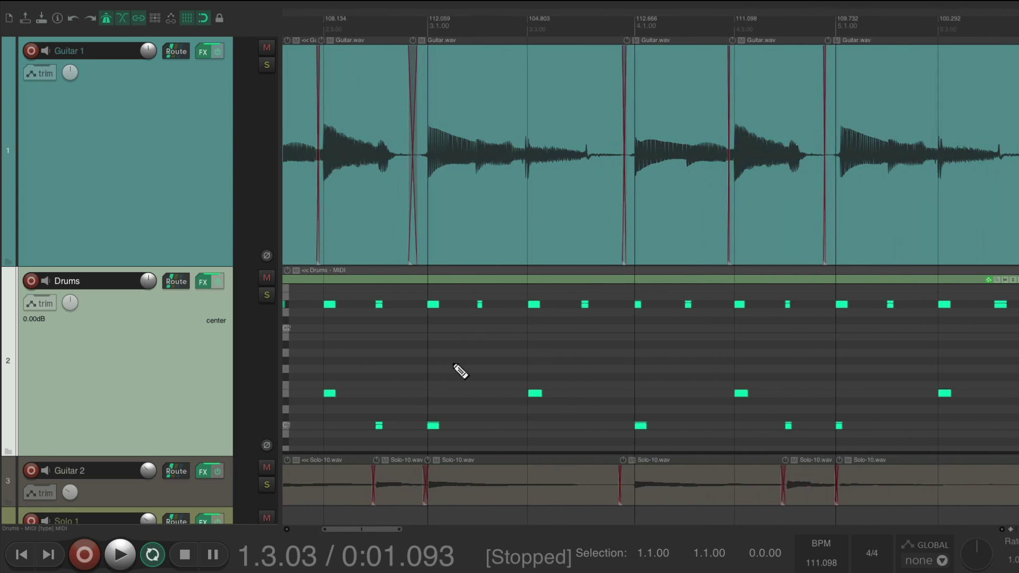
scroll(453, 364, left, 5)
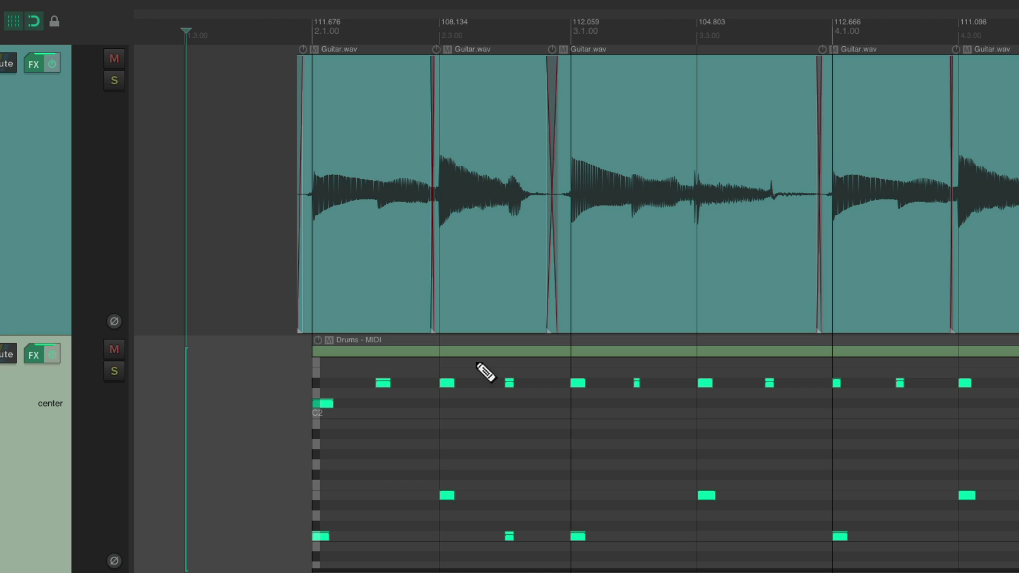
key(space)
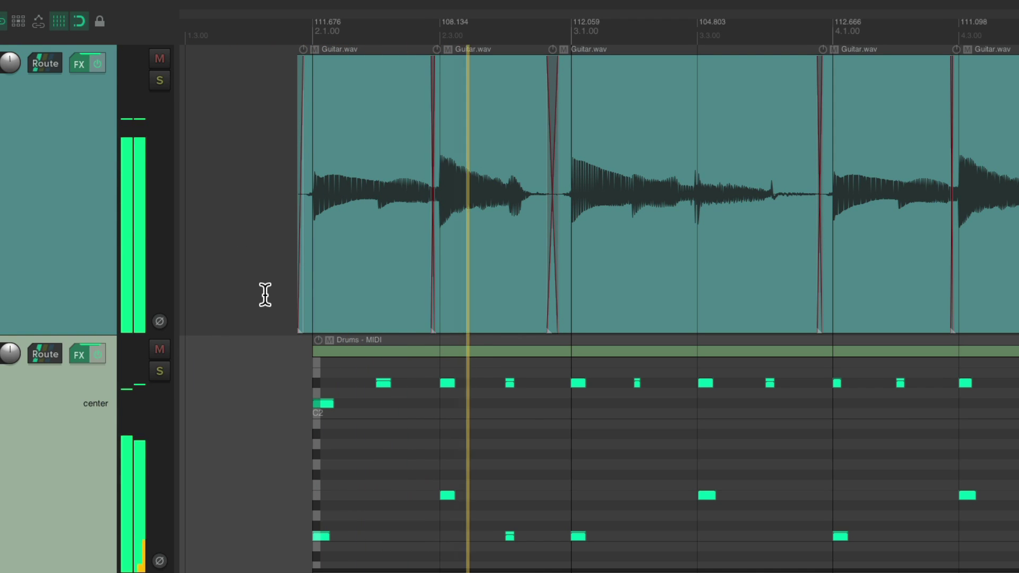
scroll(470, 239, right, 5)
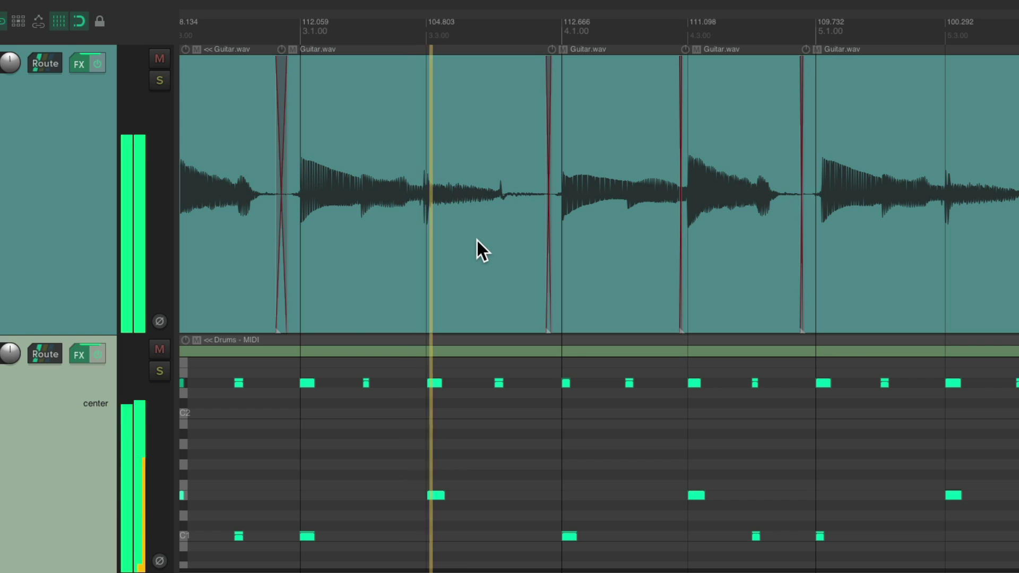
scroll(477, 241, right, 2)
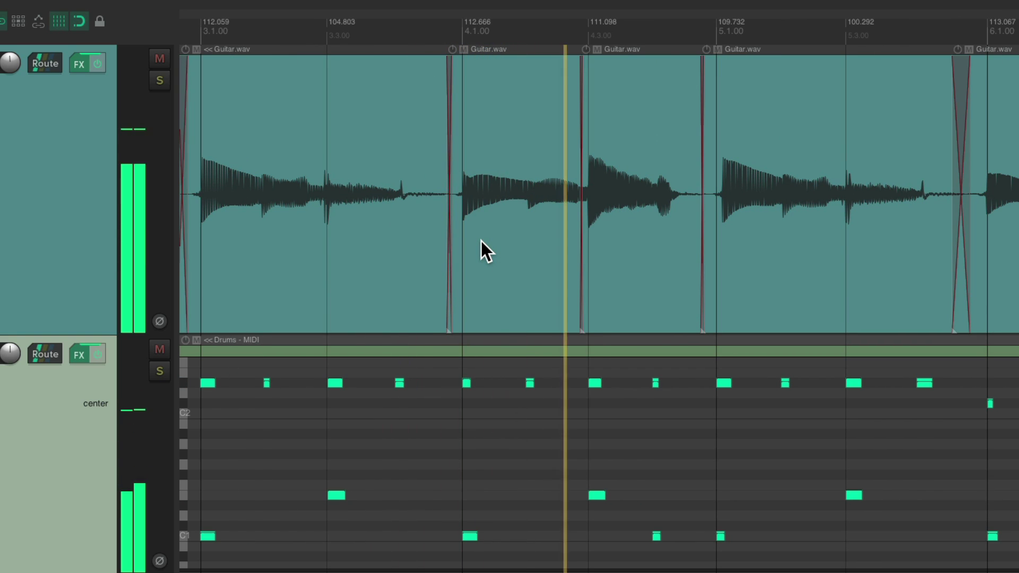
scroll(481, 242, right, 2)
scroll(480, 241, right, 4)
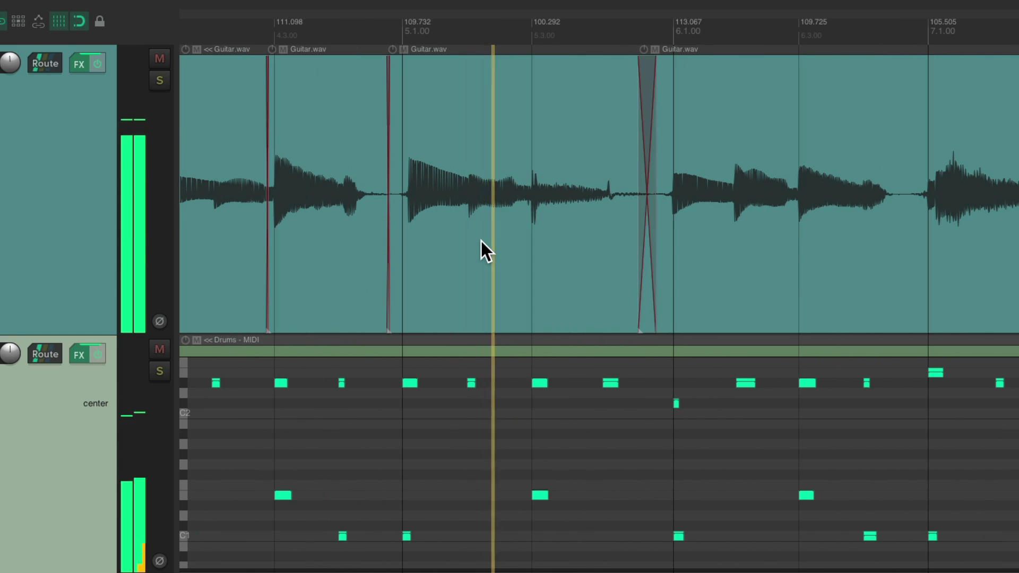
scroll(481, 242, right, 3)
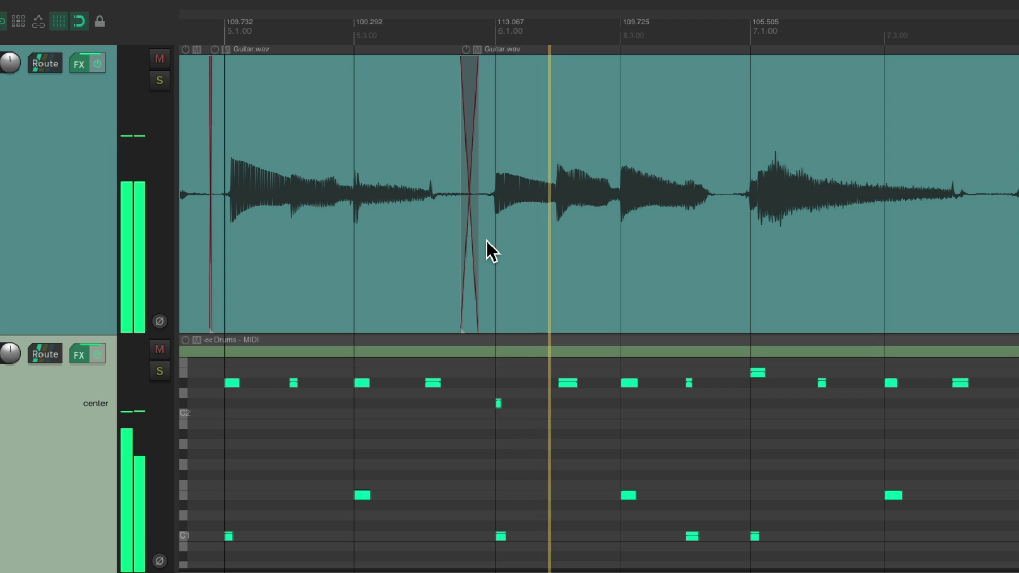
scroll(486, 242, right, 7)
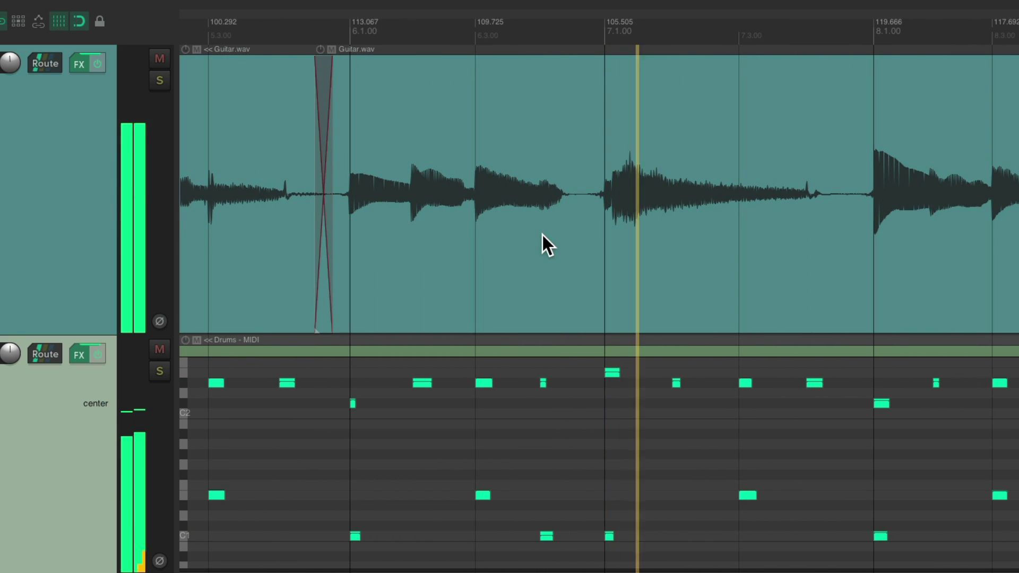
scroll(567, 235, right, 7)
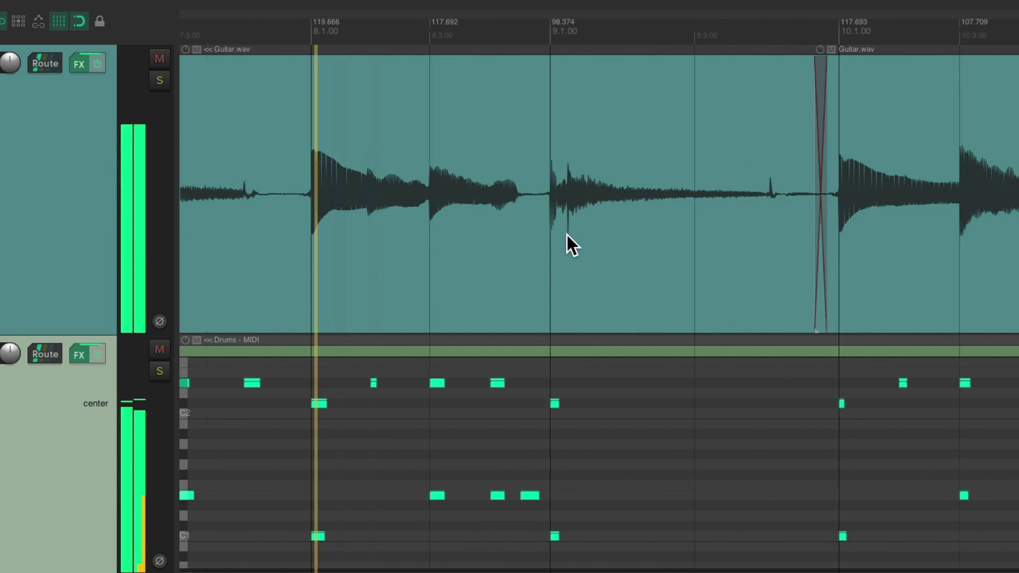
scroll(567, 234, up, 3)
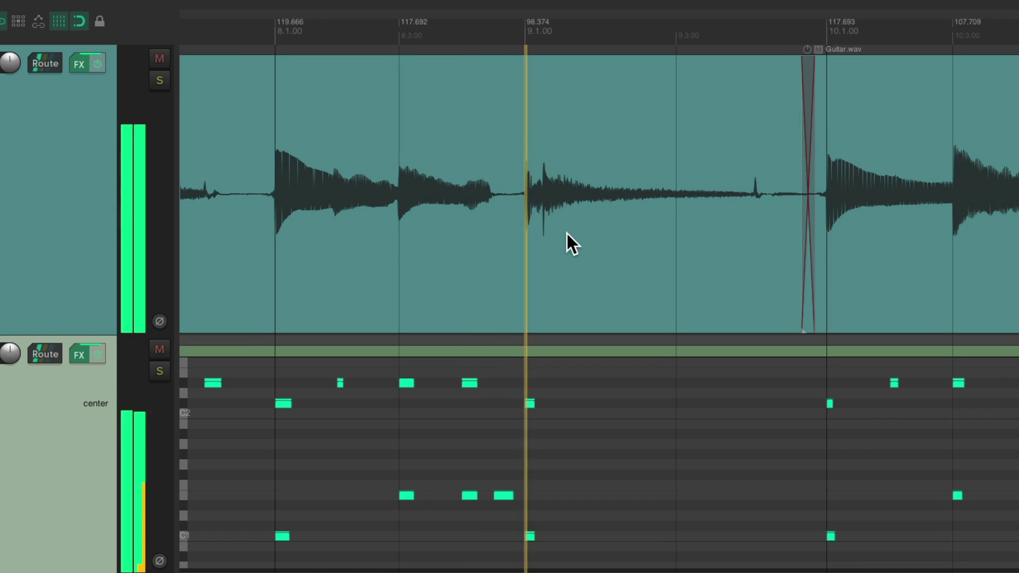
scroll(493, 232, right, 8)
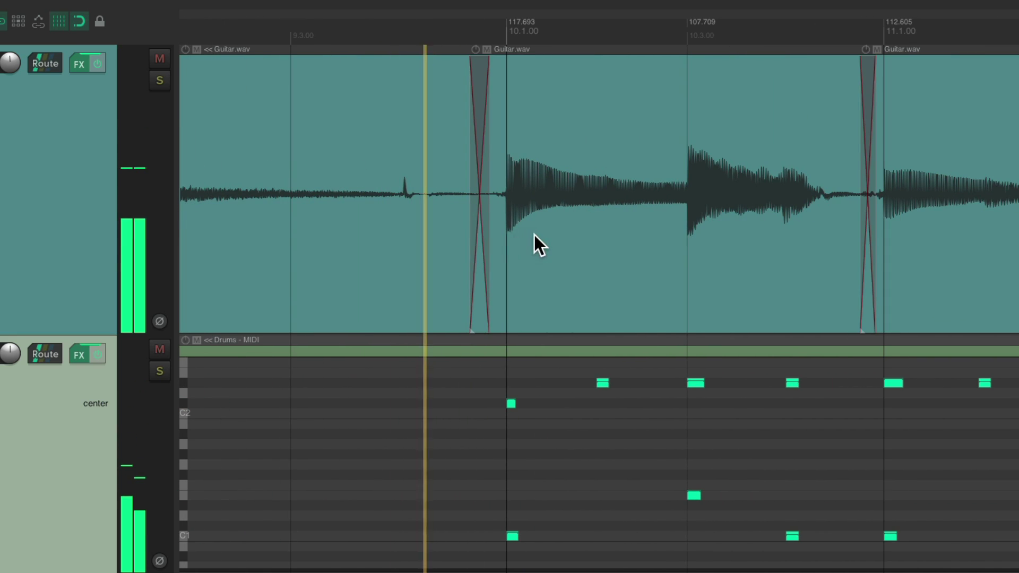
scroll(538, 236, right, 7)
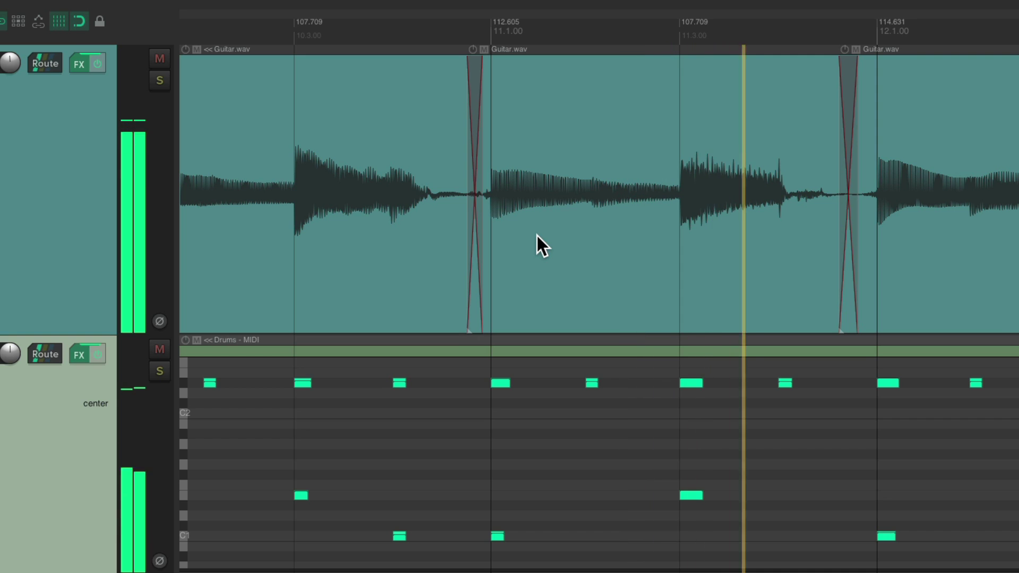
scroll(538, 236, right, 8)
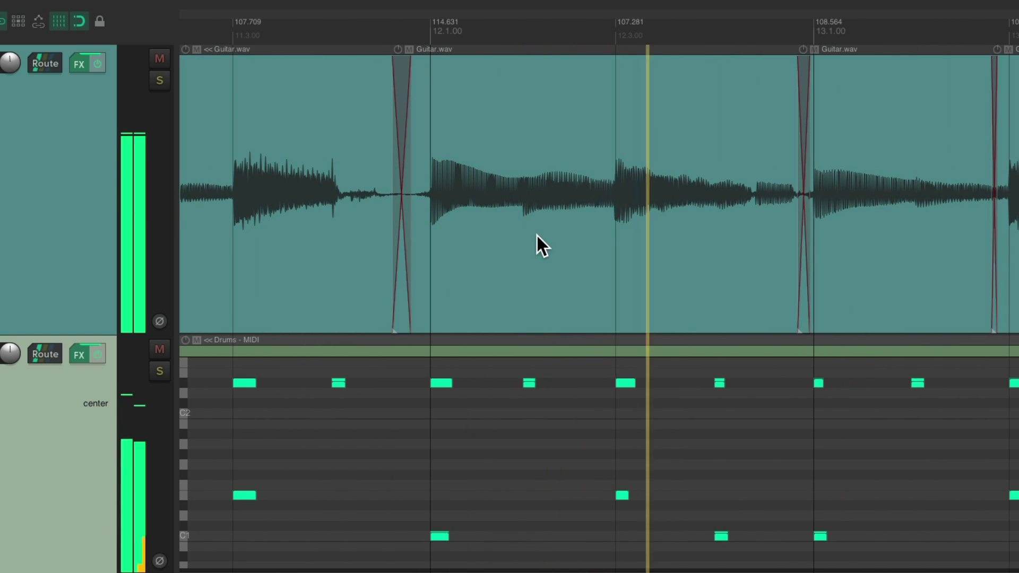
scroll(537, 235, right, 7)
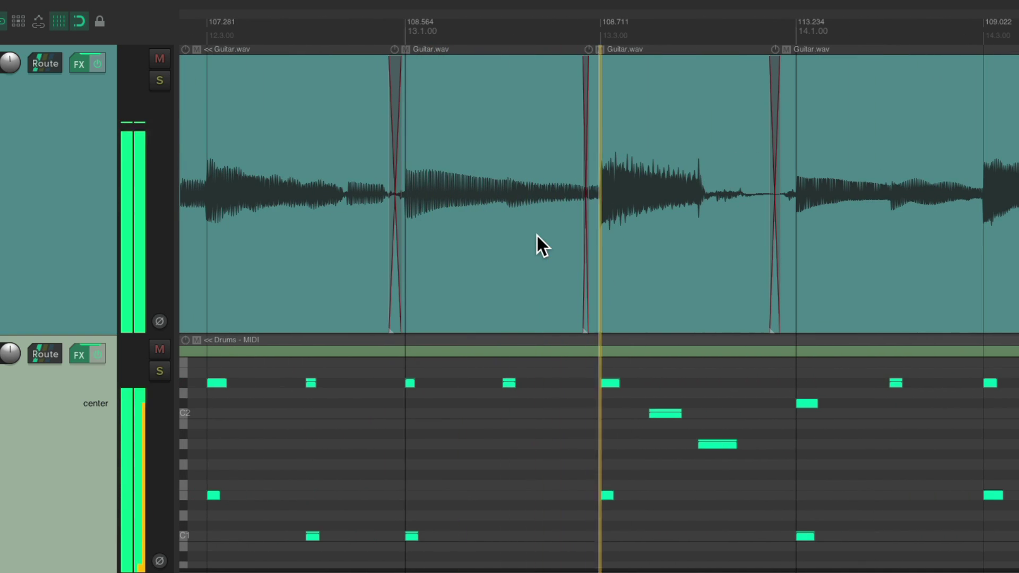
scroll(537, 236, right, 8)
scroll(537, 236, right, 2)
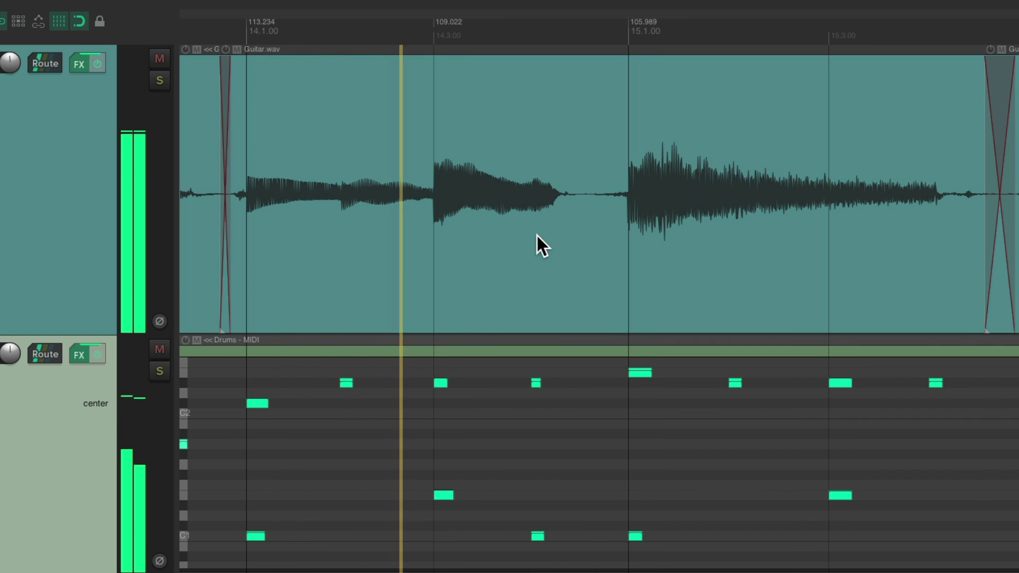
scroll(537, 236, right, 7)
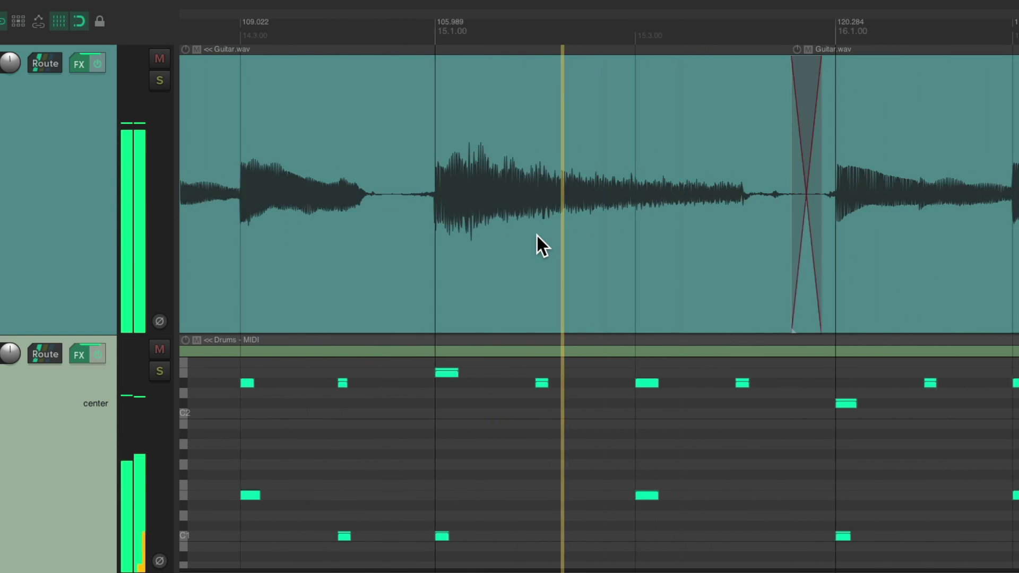
scroll(537, 236, right, 10)
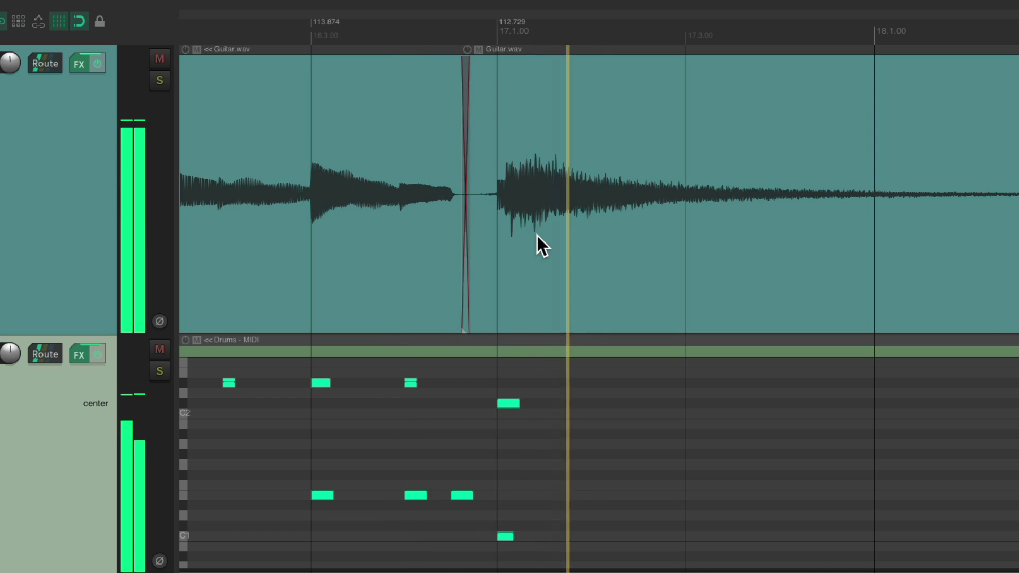
scroll(538, 235, right, 4)
scroll(566, 238, right, 5)
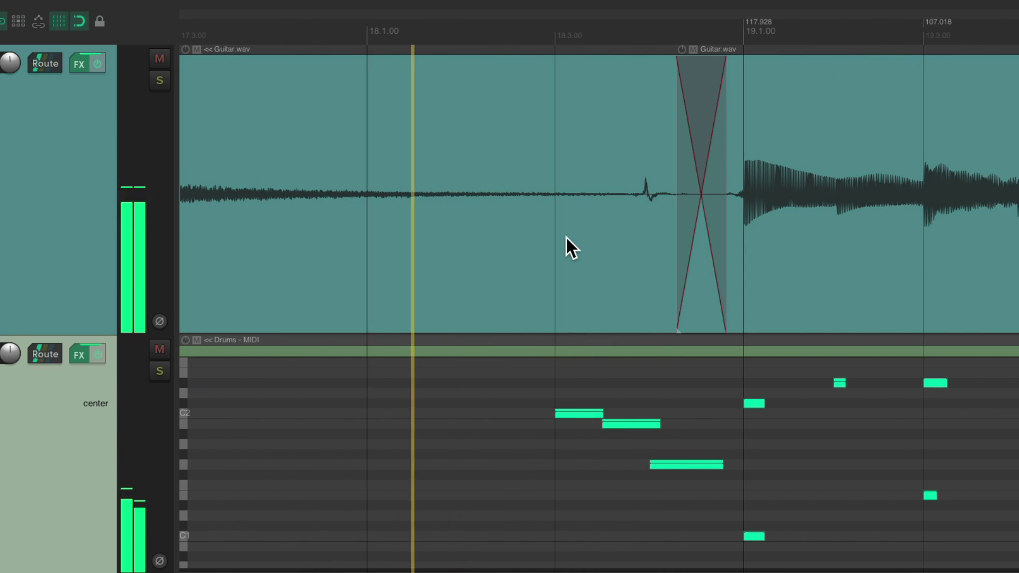
scroll(565, 238, right, 5)
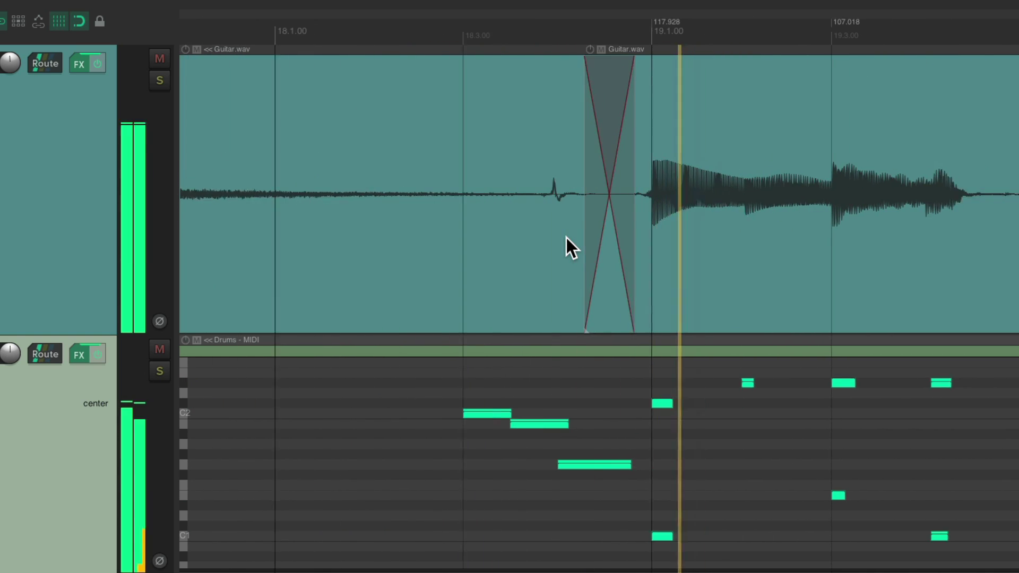
scroll(566, 238, right, 7)
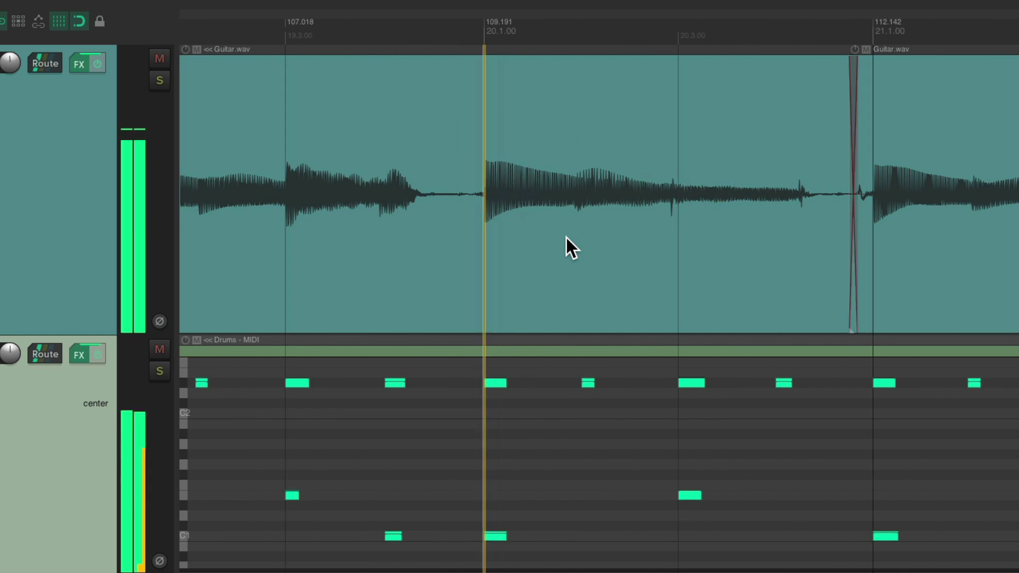
scroll(566, 238, right, 10)
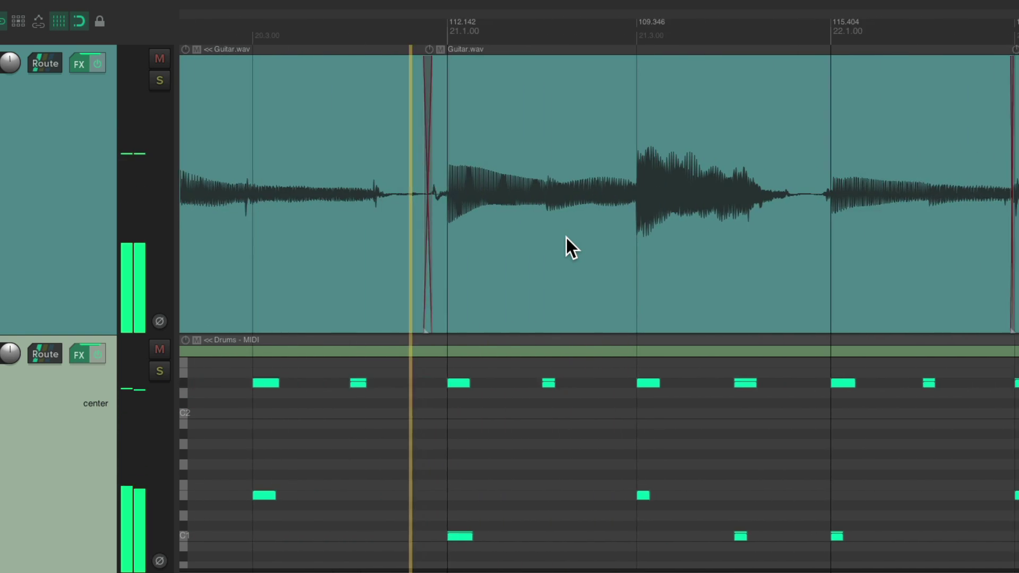
scroll(566, 238, right, 8)
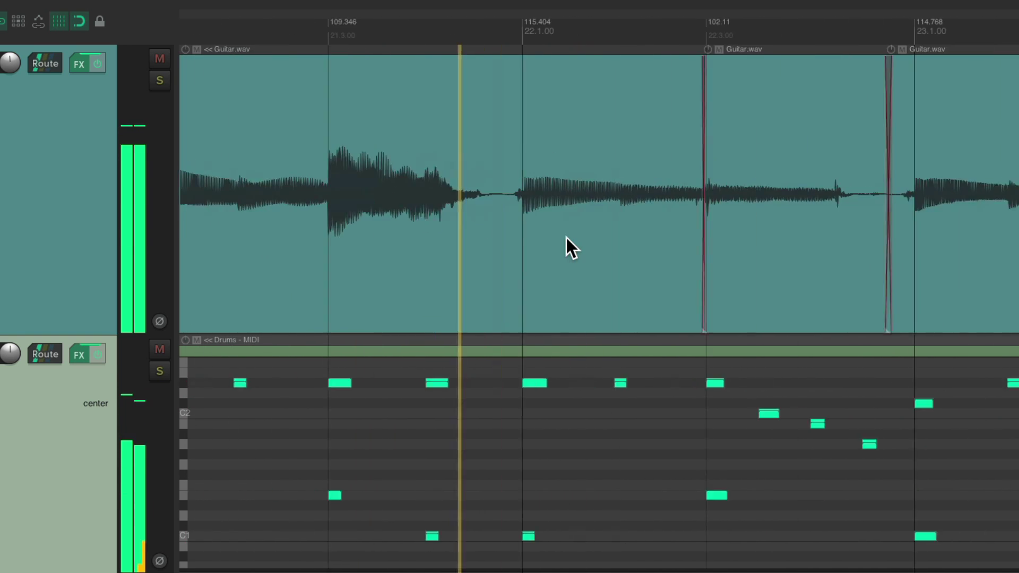
scroll(566, 238, right, 2)
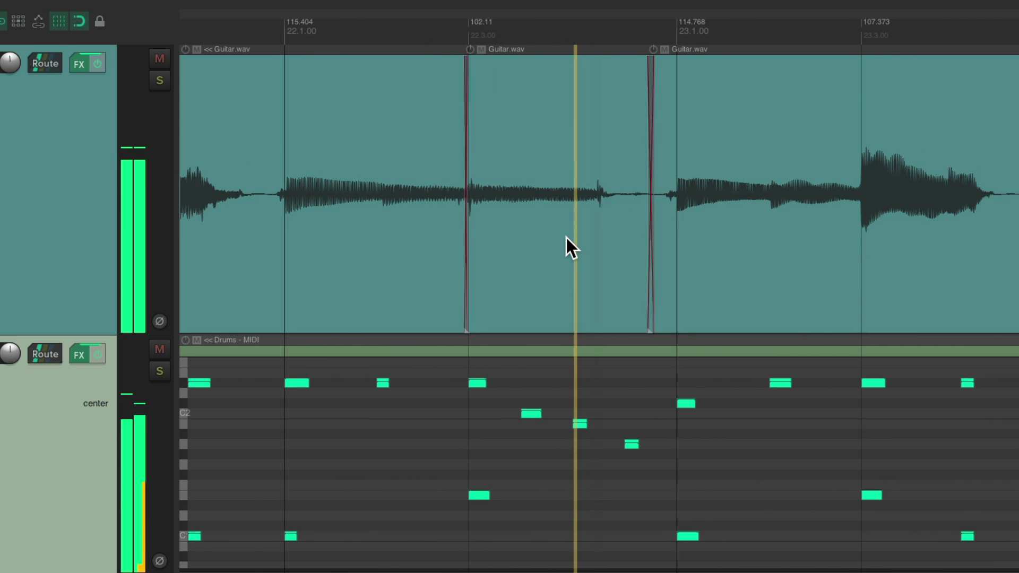
scroll(591, 240, right, 10)
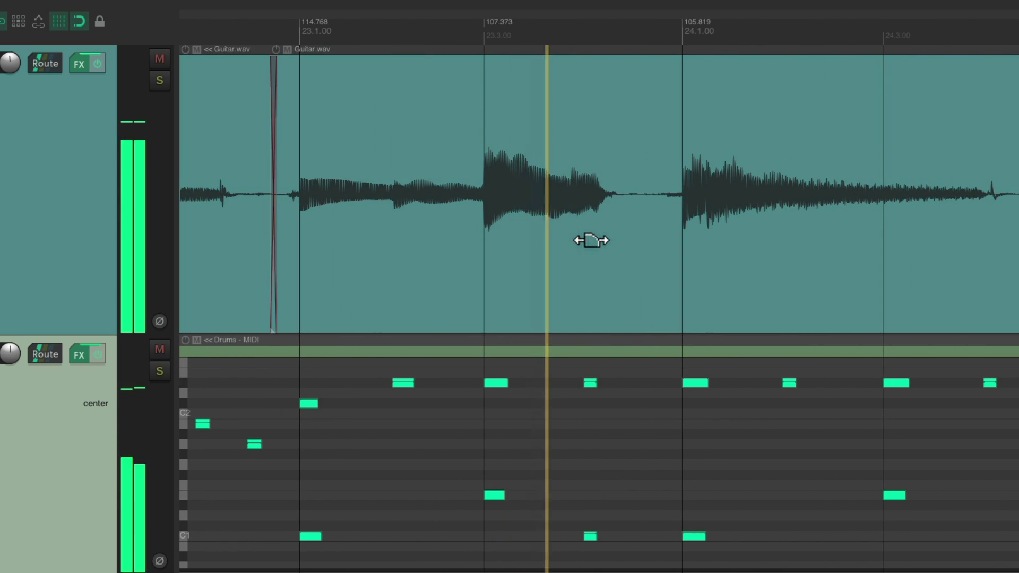
scroll(591, 241, right, 3)
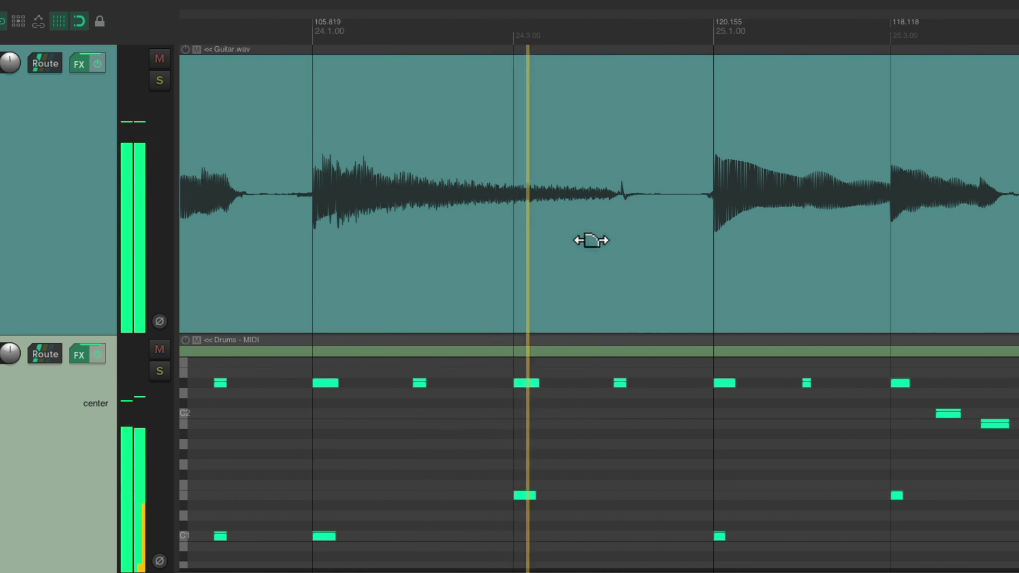
scroll(591, 241, right, 5)
scroll(591, 241, right, 1)
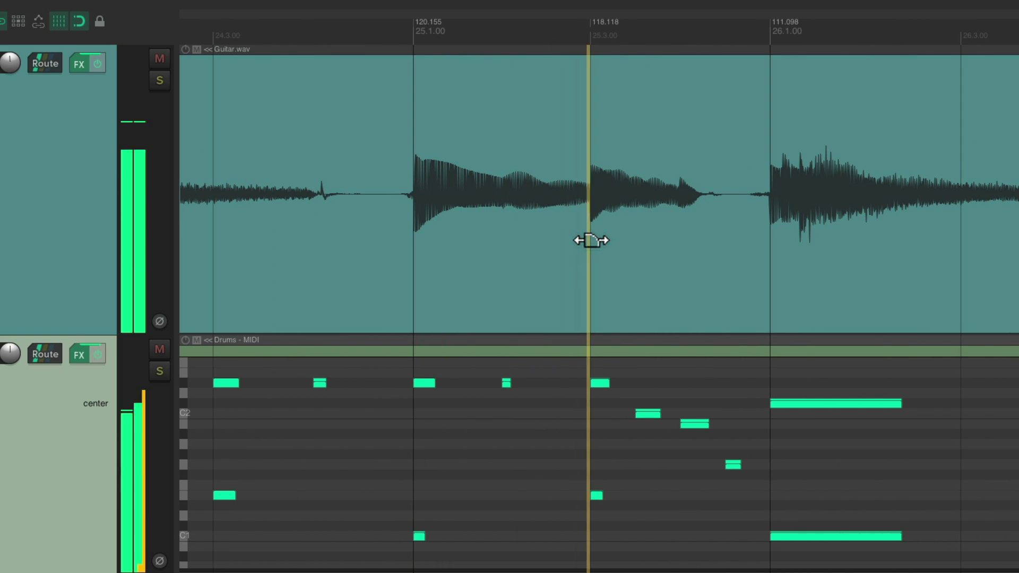
scroll(591, 240, right, 3)
scroll(592, 240, right, 7)
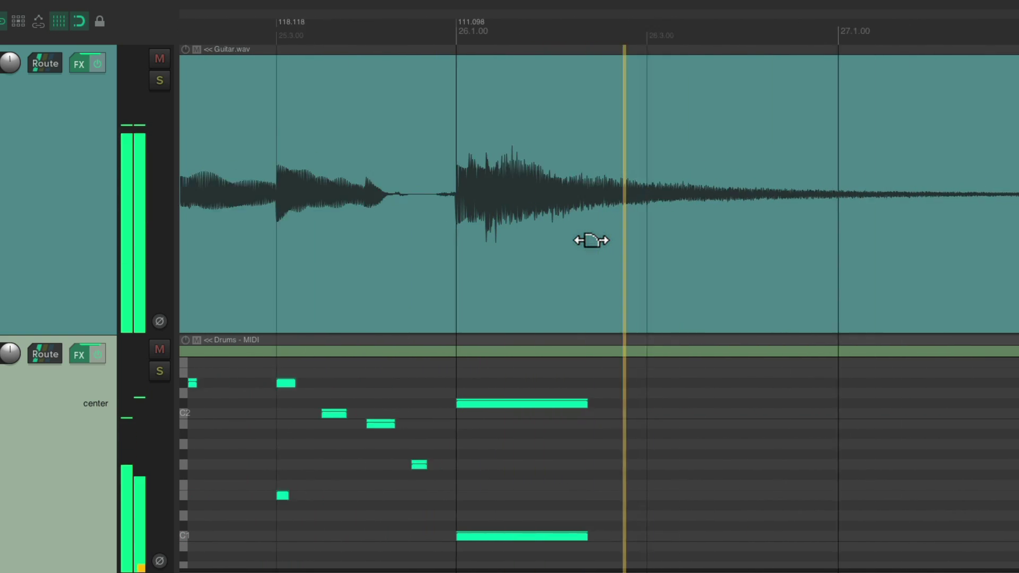
scroll(591, 241, right, 4)
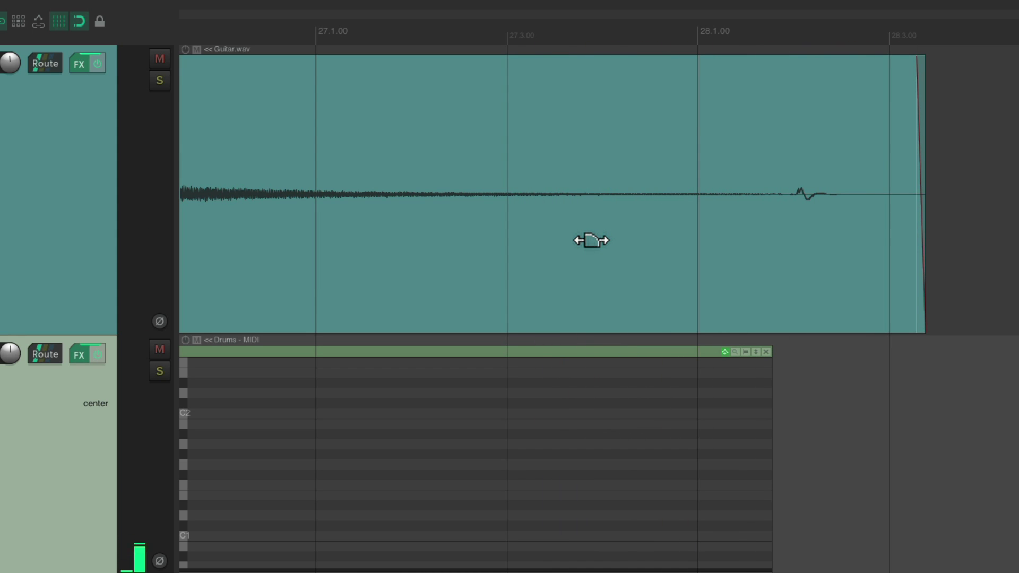
key(ctrl+Page_Down)
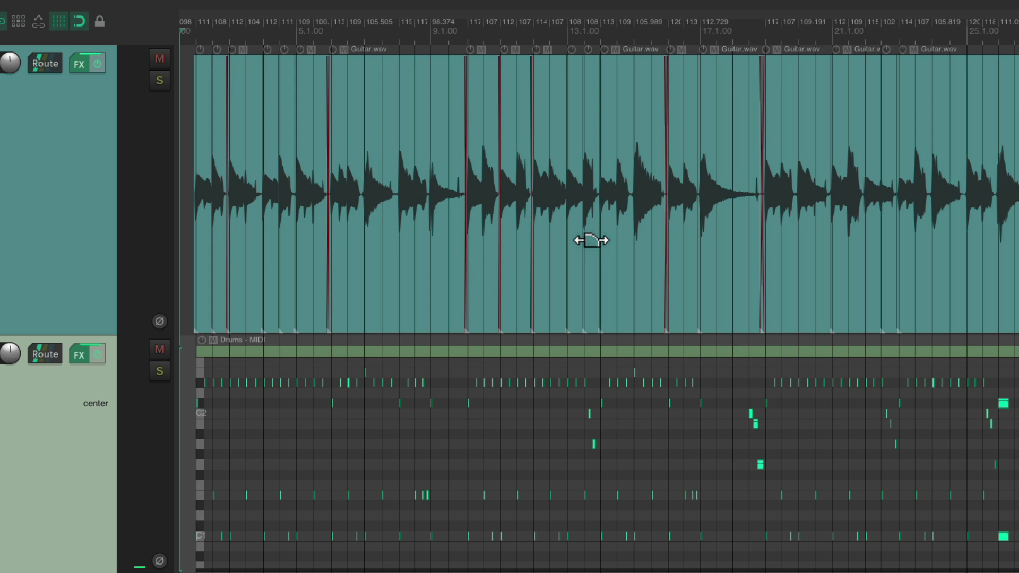